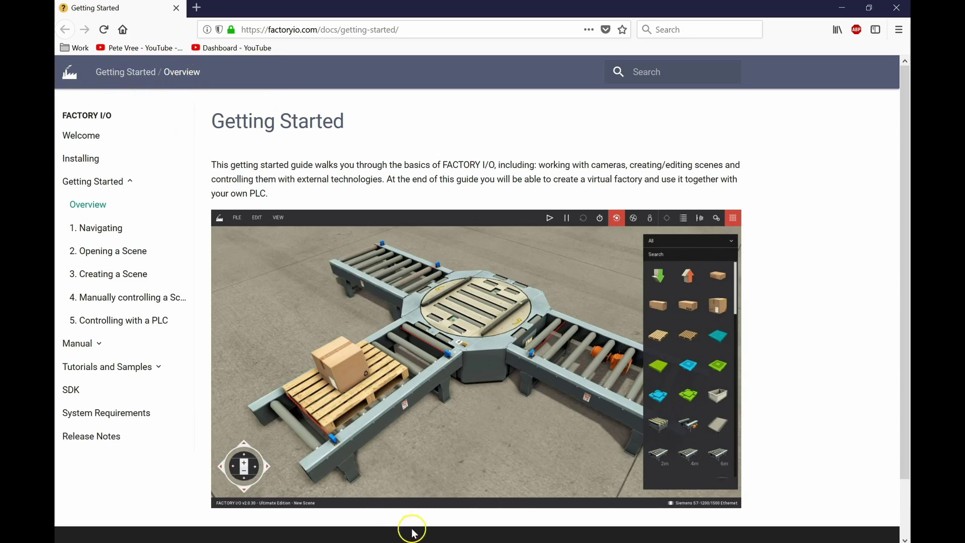
# Step: From Factory I/O's Getting Started link, open the '5. Controlling with a PLC' documentation page
pyautogui.hotkey('alt', 'Tab')
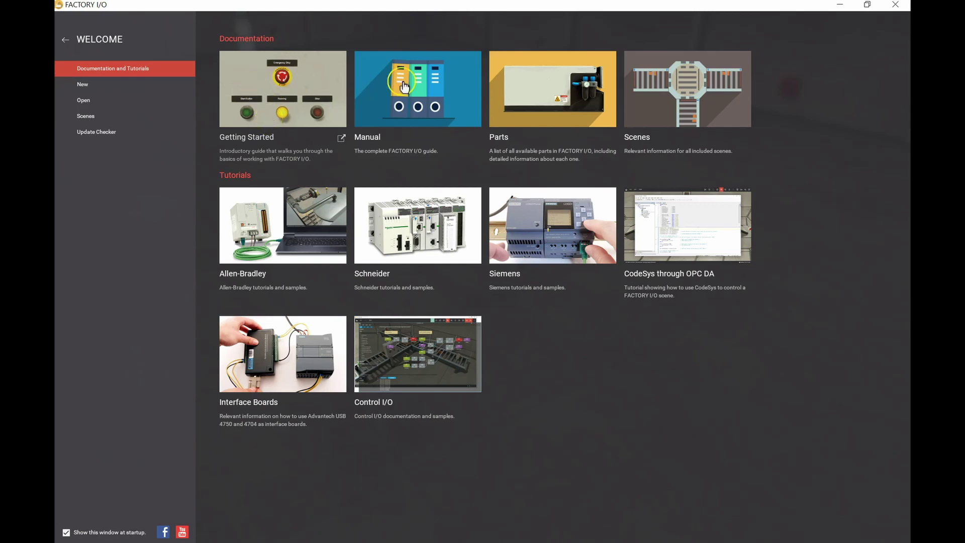
pyautogui.click(291, 117)
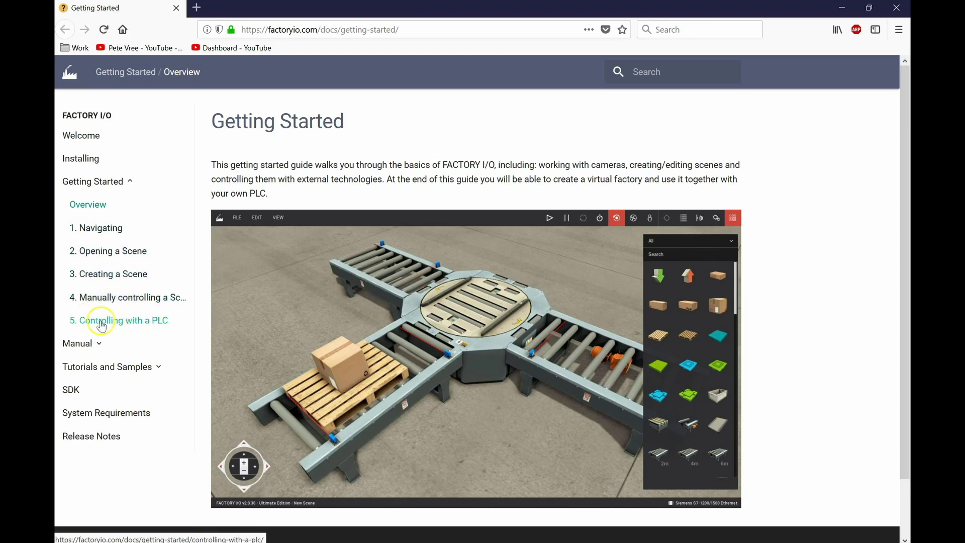
pyautogui.click(101, 325)
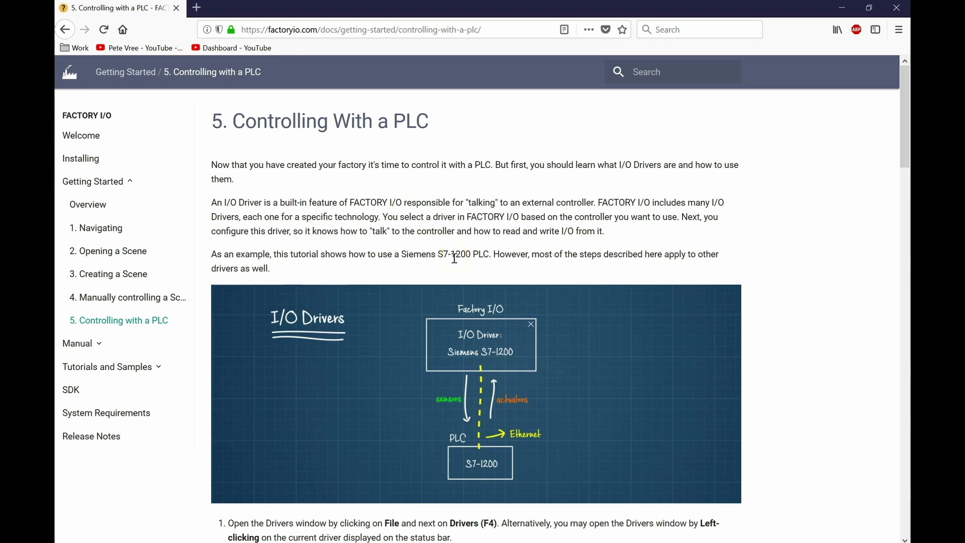
# Step: Read the I/O Drivers intro and steps 1–2, then start a new scene in Factory I/O
pyautogui.scroll(-4, 453, 257)
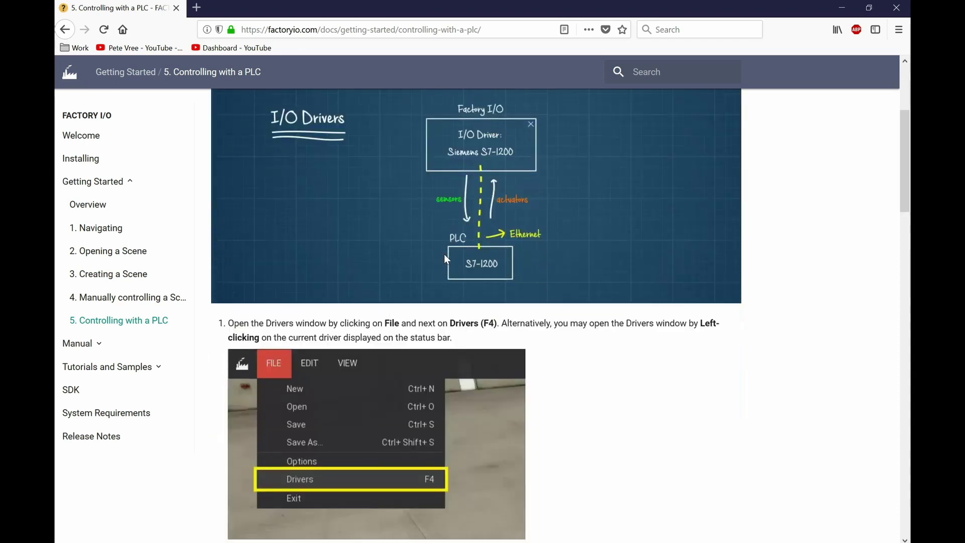
pyautogui.scroll(-1, 444, 254)
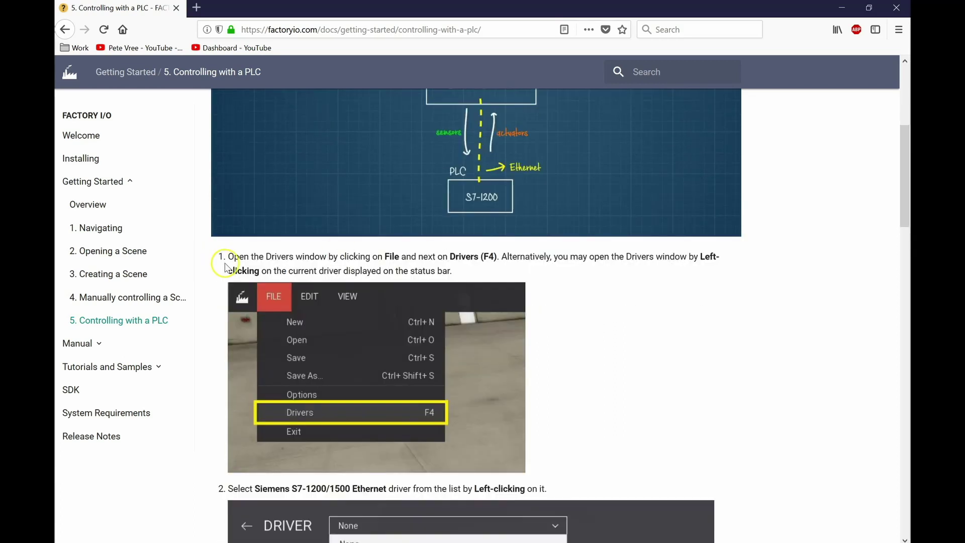
pyautogui.scroll(4, 225, 264)
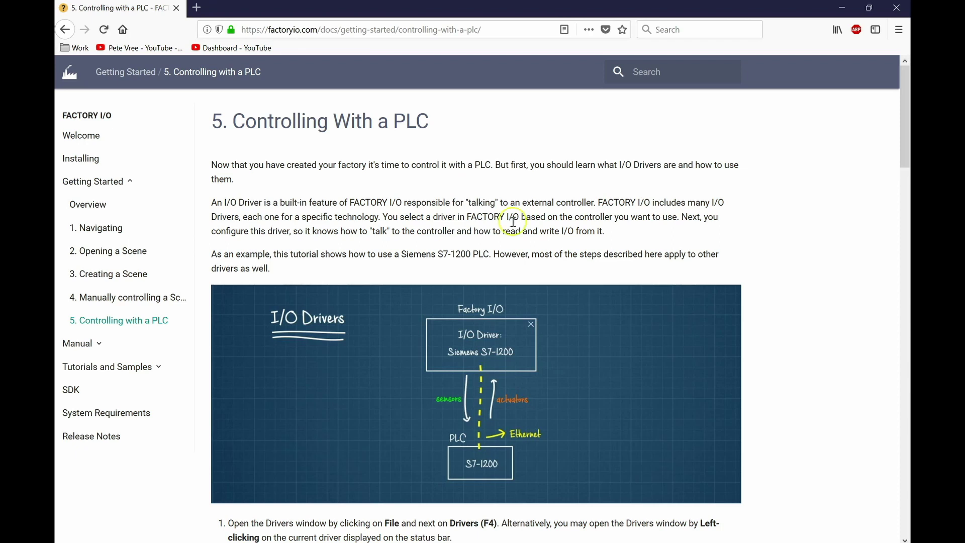
pyautogui.click(427, 247)
pyautogui.scroll(-5, 426, 247)
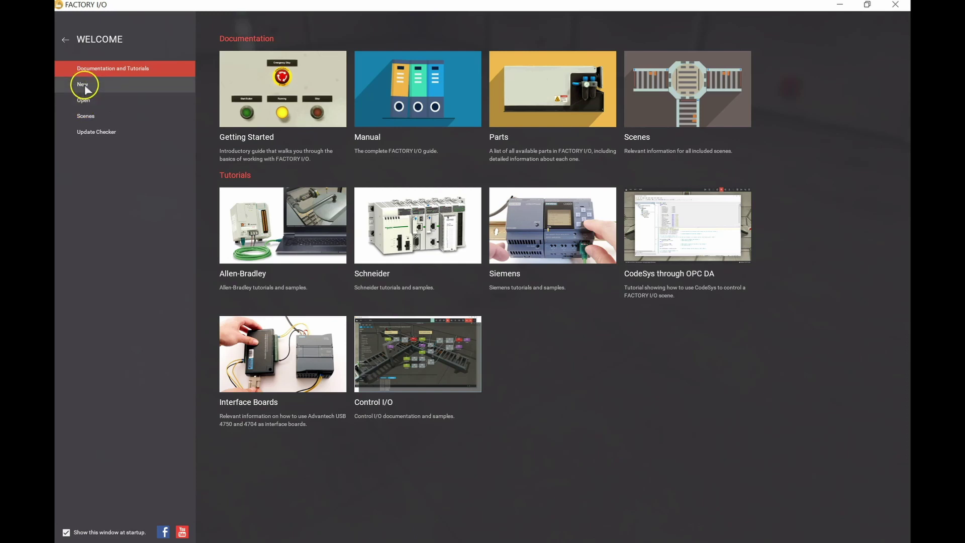
pyautogui.click(85, 85)
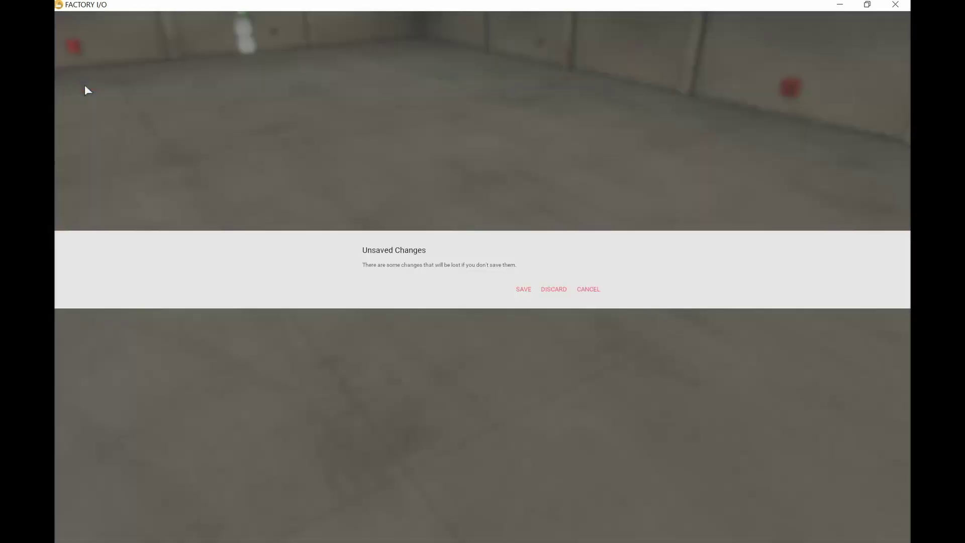
# Step: Discard the old scene and set the new scene's driver to Siemens S7-1200/1500 in File > Drivers
pyautogui.click(546, 290)
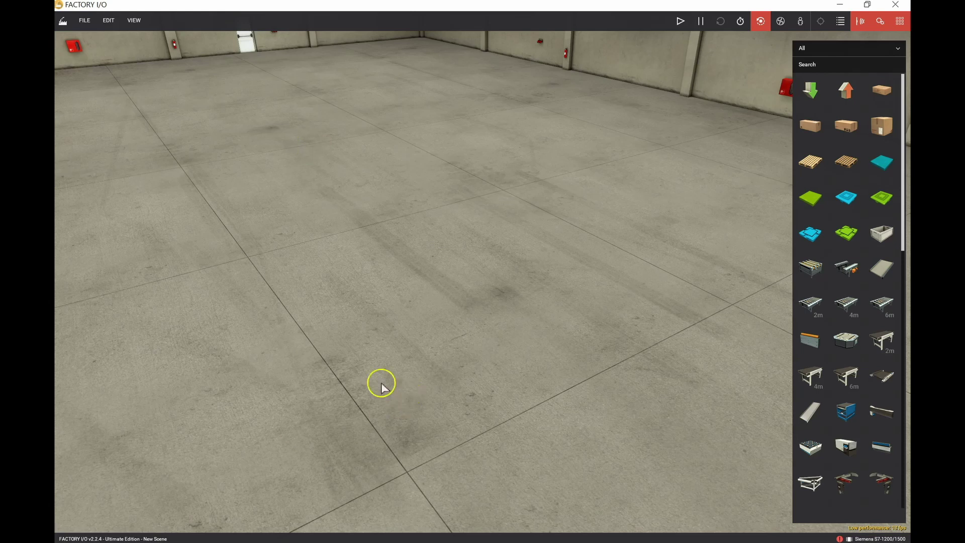
pyautogui.click(85, 21)
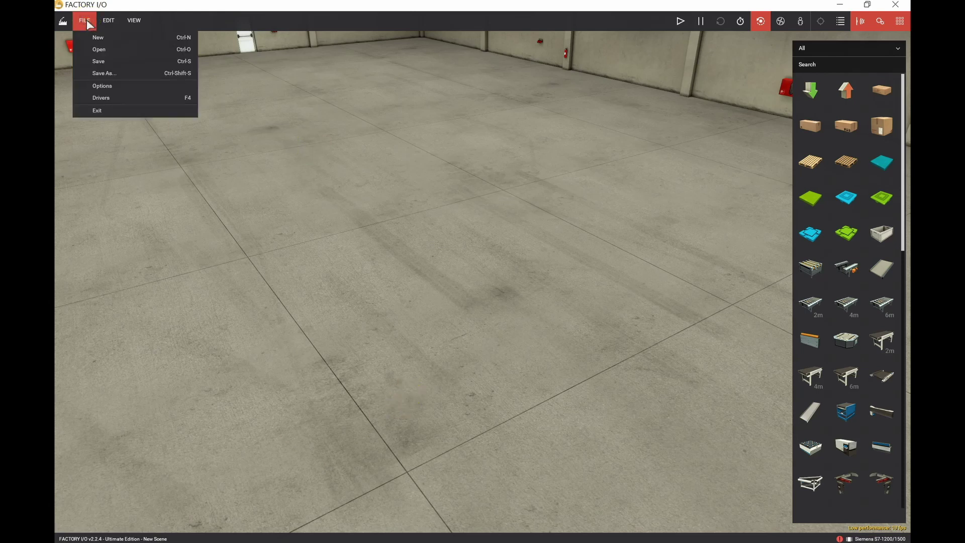
pyautogui.click(99, 98)
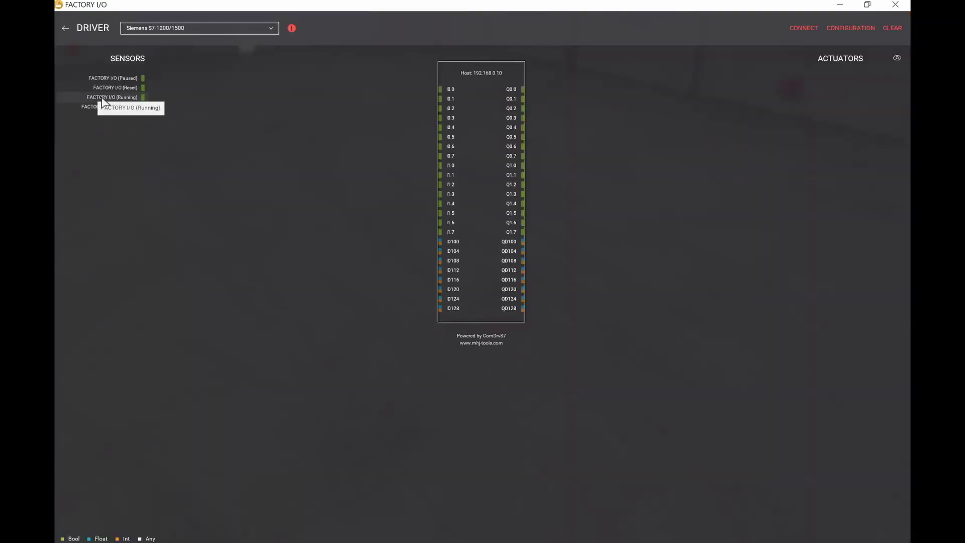
pyautogui.click(271, 29)
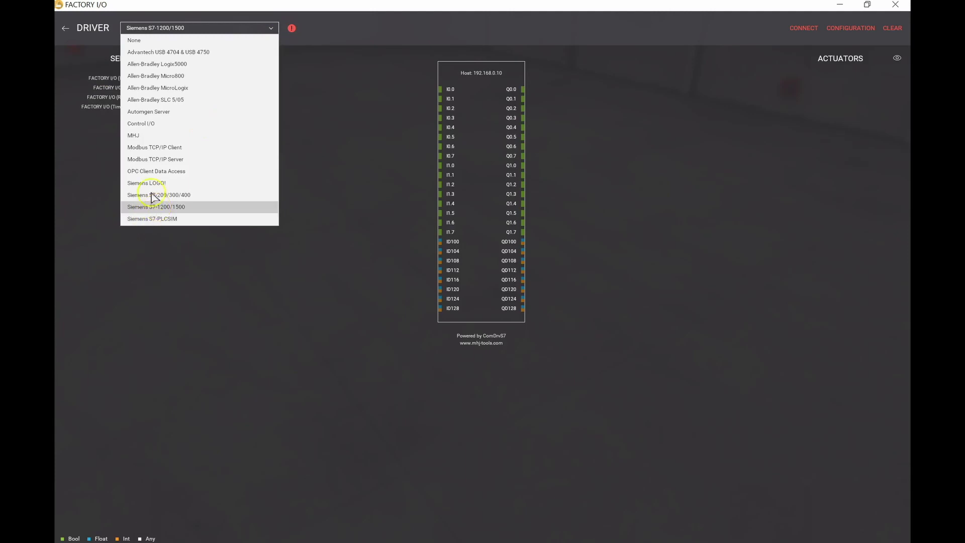
pyautogui.click(155, 88)
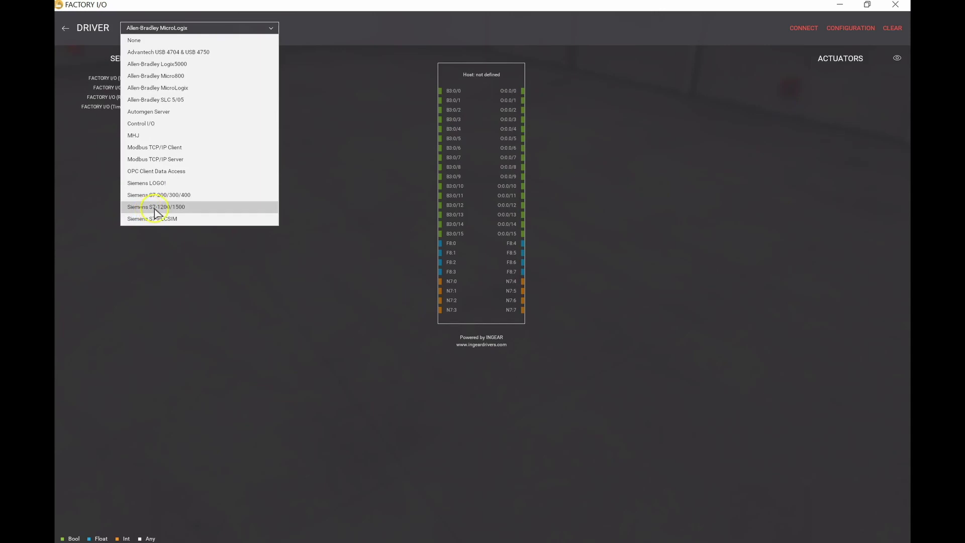
pyautogui.click(159, 208)
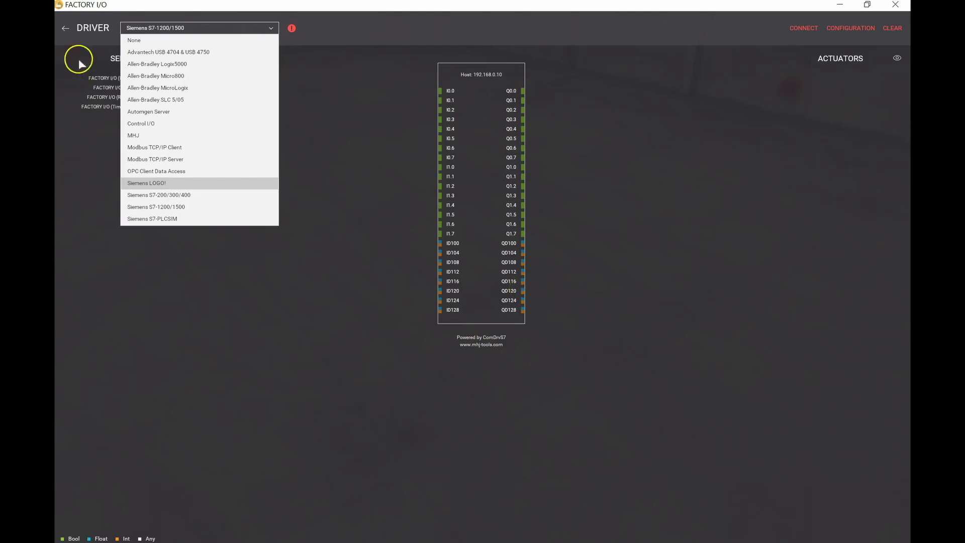
# Step: Leave Drivers and look through the File > Open and File > Options pages
pyautogui.click(63, 27)
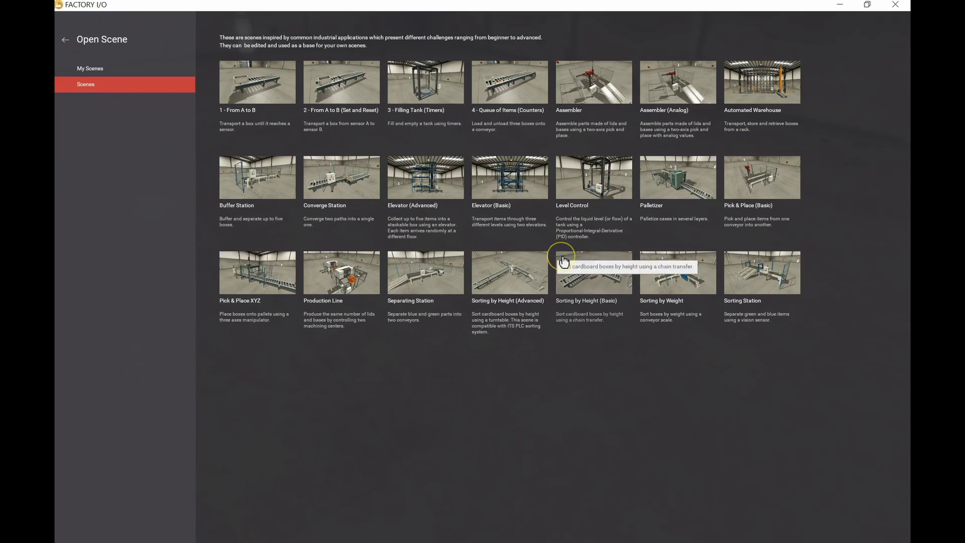
pyautogui.click(65, 39)
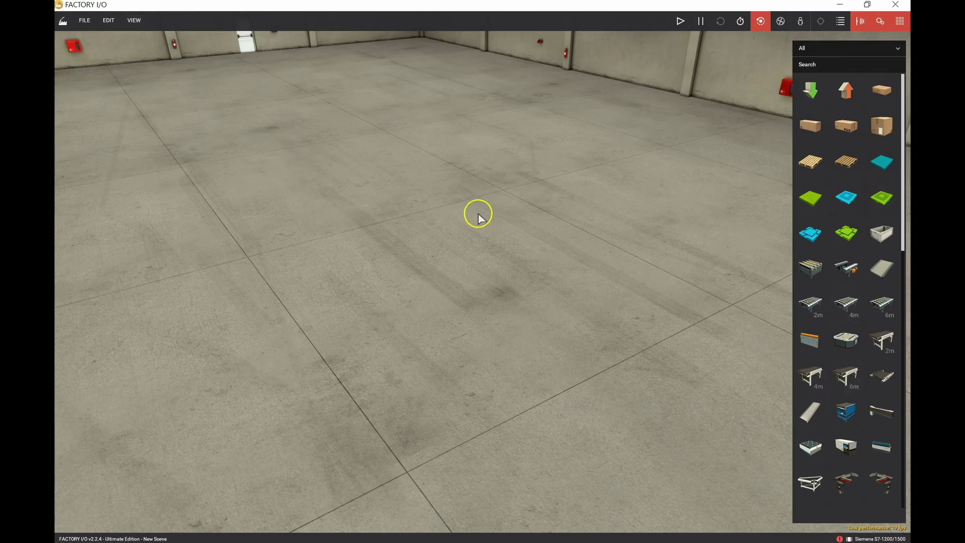
pyautogui.click(84, 22)
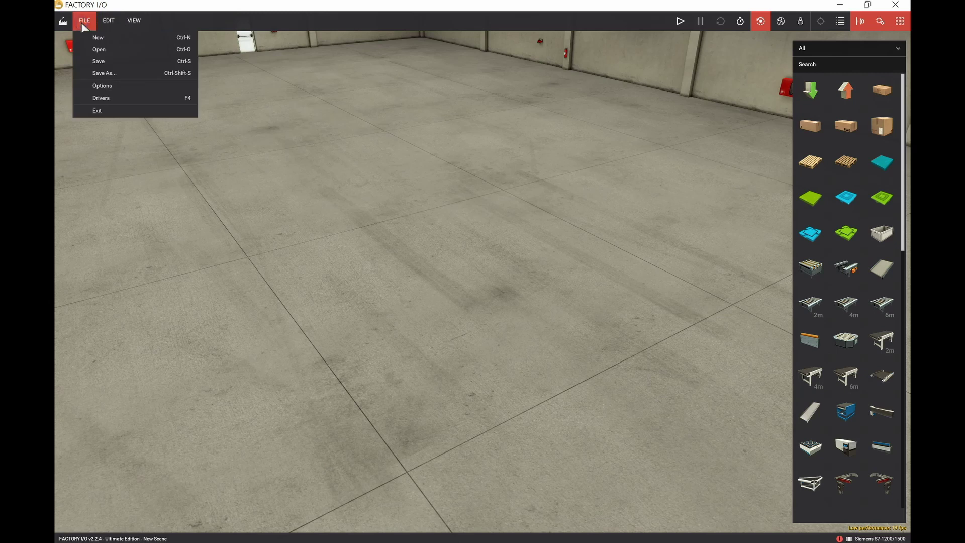
pyautogui.click(102, 86)
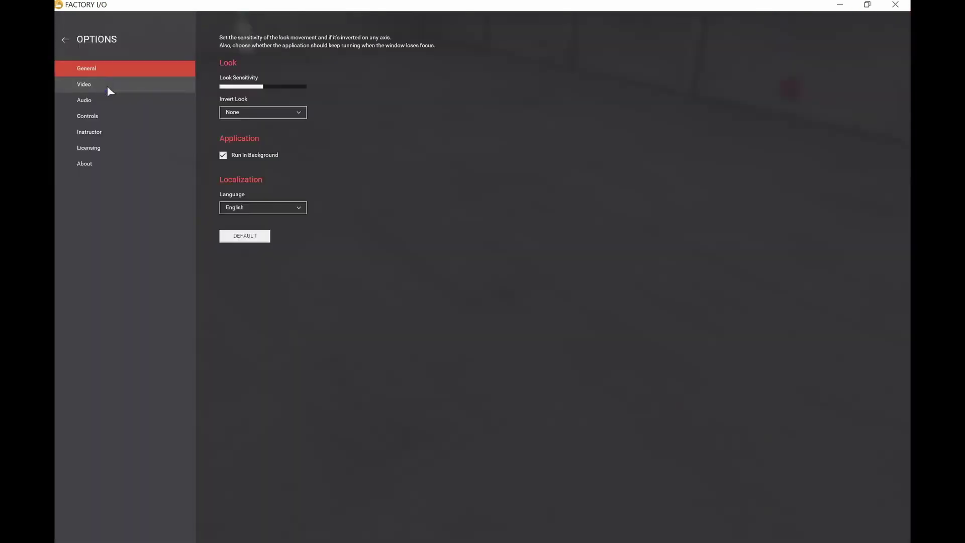
pyautogui.click(63, 41)
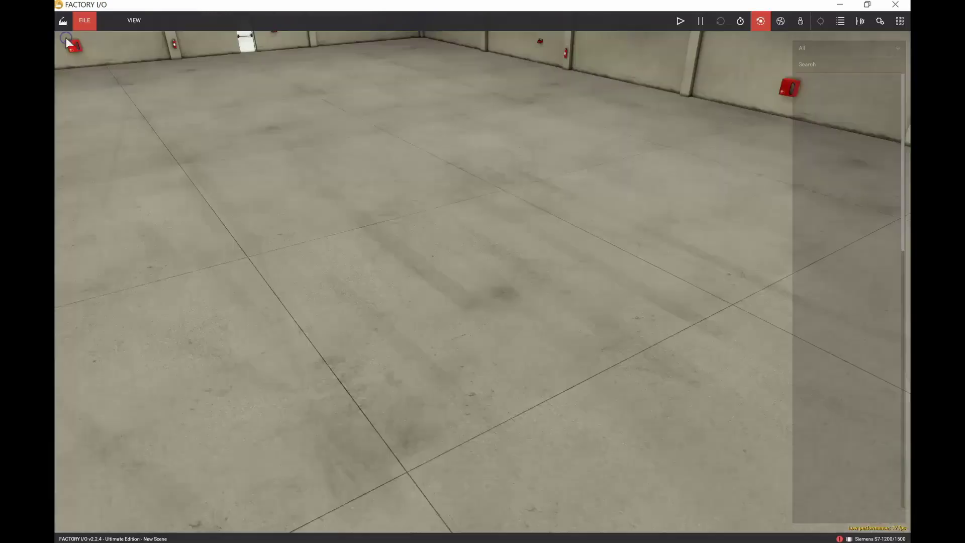
# Step: Reopen the driver settings and confirm Siemens S7-1200/1500 as the scene's driver
pyautogui.click(85, 20)
pyautogui.click(103, 86)
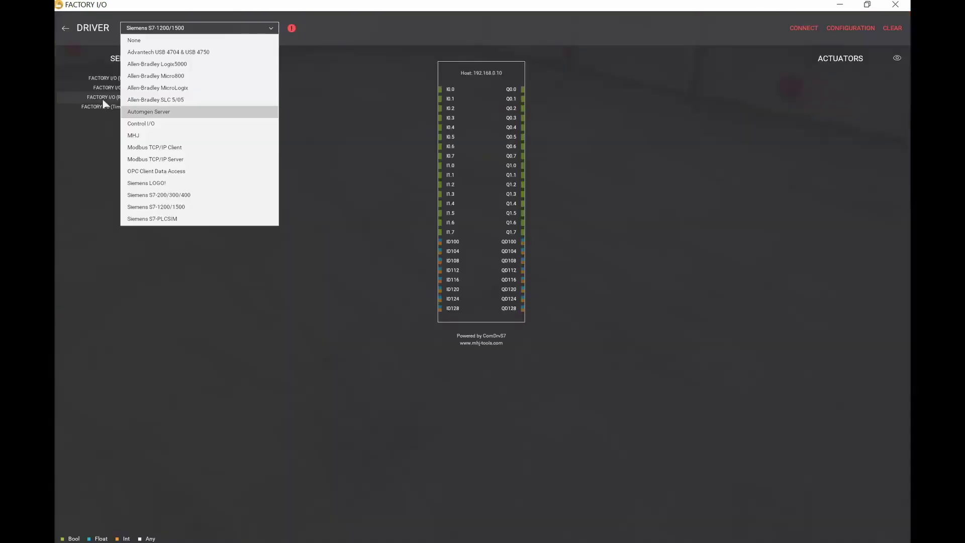
pyautogui.click(165, 206)
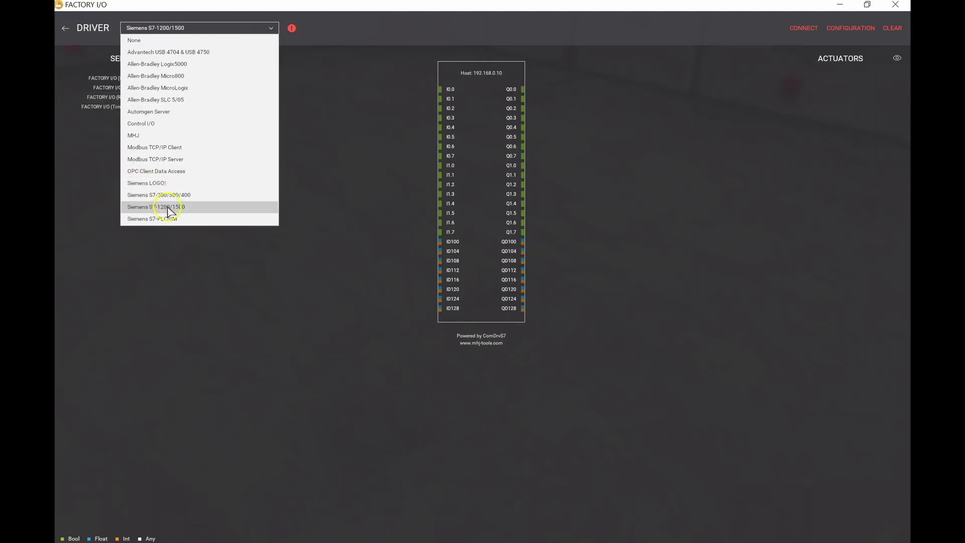
pyautogui.click(168, 209)
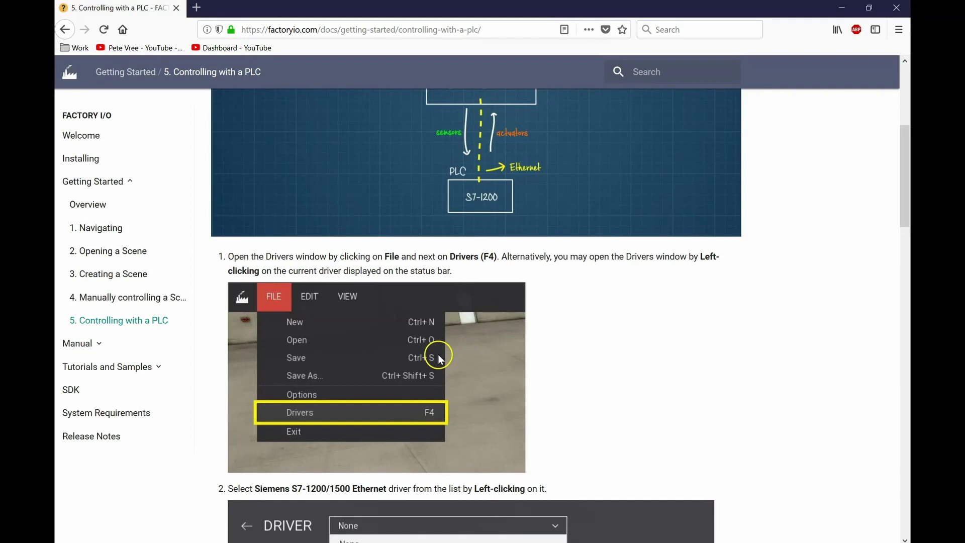
# Step: Read the guide's steps 3–5 on configuring the S7-1200 driver and connecting, then return to Factory I/O
pyautogui.scroll(-3, 571, 365)
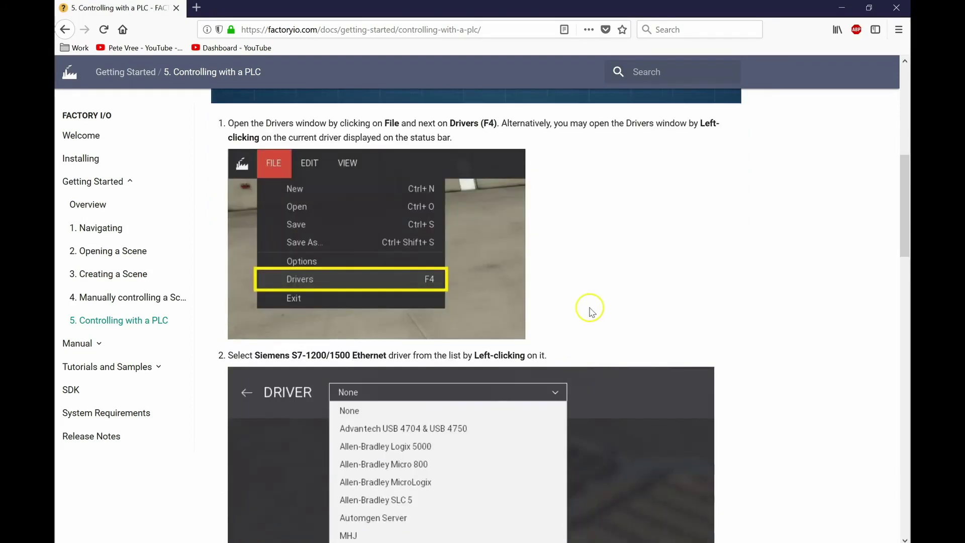
pyautogui.scroll(-3, 593, 307)
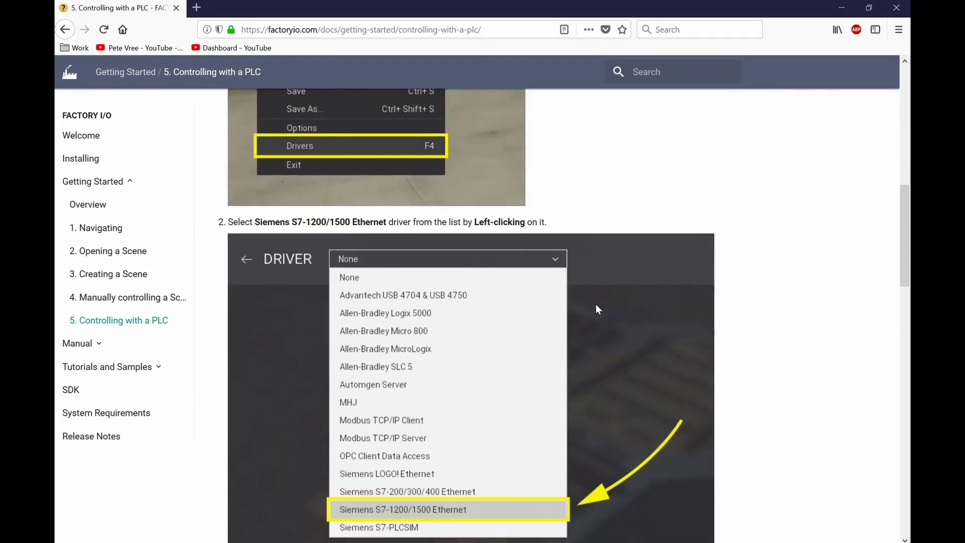
pyautogui.scroll(-6, 596, 305)
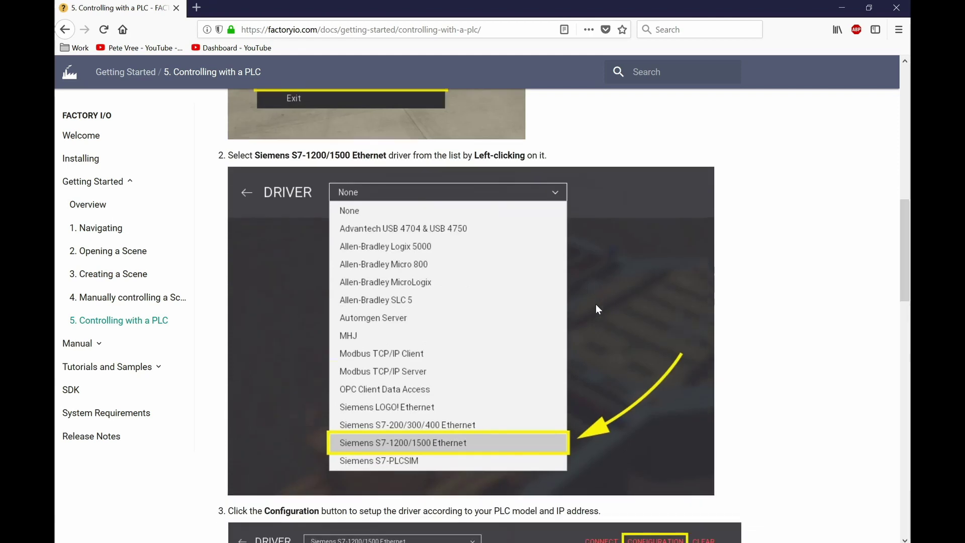
pyautogui.scroll(-3, 598, 309)
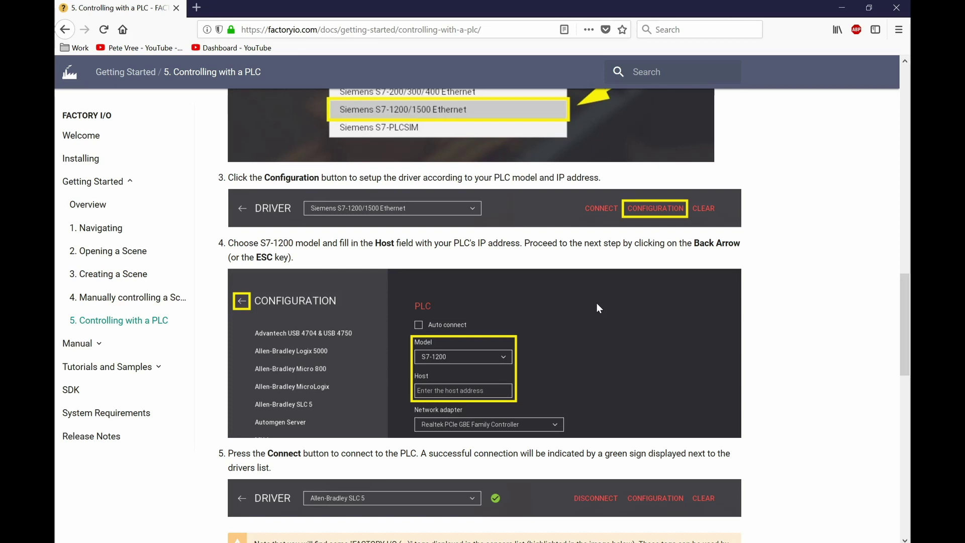
pyautogui.moveTo(481, 542)
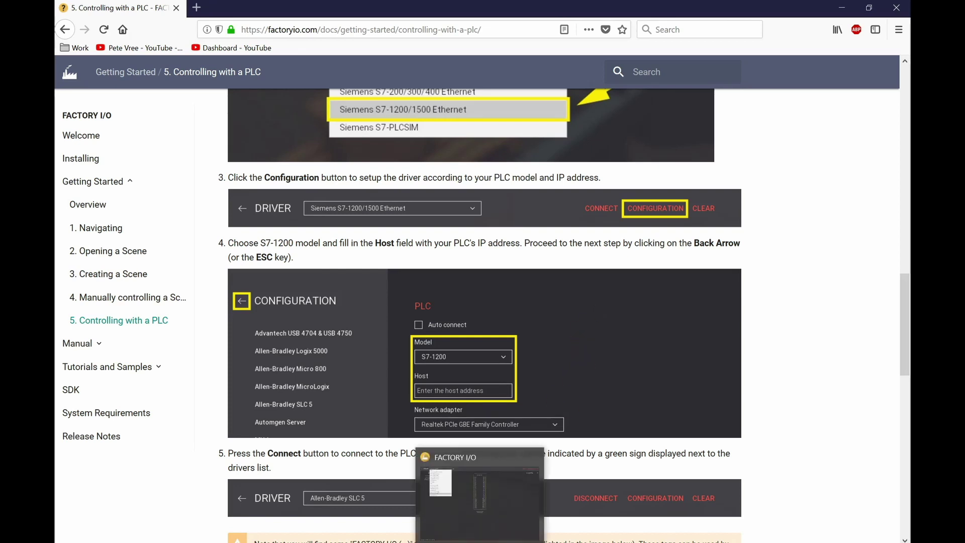
pyautogui.click(480, 498)
pyautogui.click(849, 30)
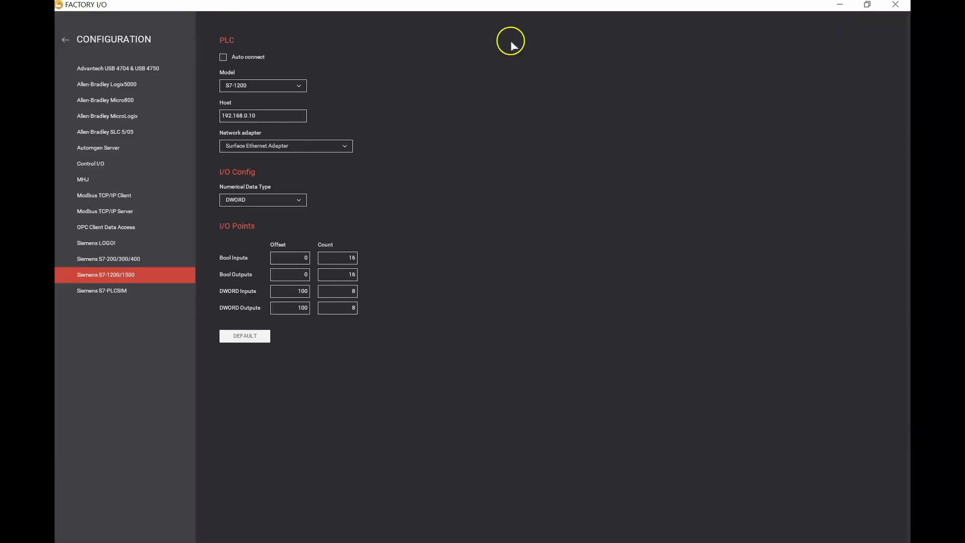
pyautogui.click(301, 85)
pyautogui.click(280, 97)
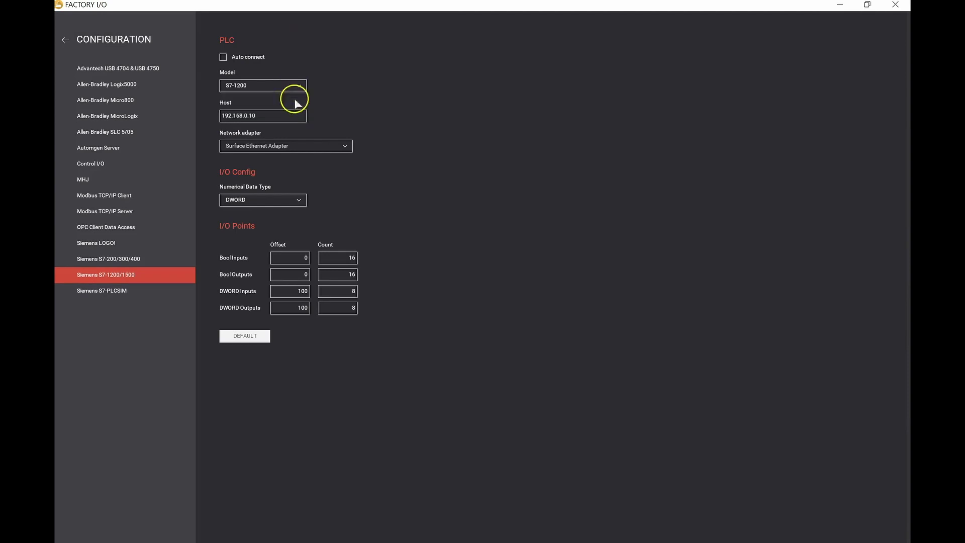
pyautogui.moveTo(262, 115); pyautogui.dragTo(194, 113)
pyautogui.hotkey('alt', 'Tab')
pyautogui.scroll(-3, 564, 409)
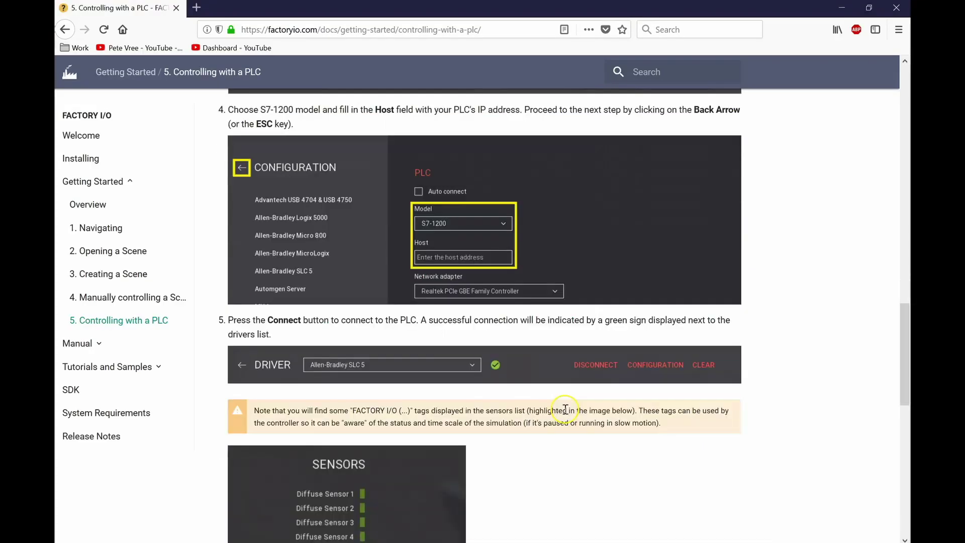
pyautogui.scroll(-2, 565, 409)
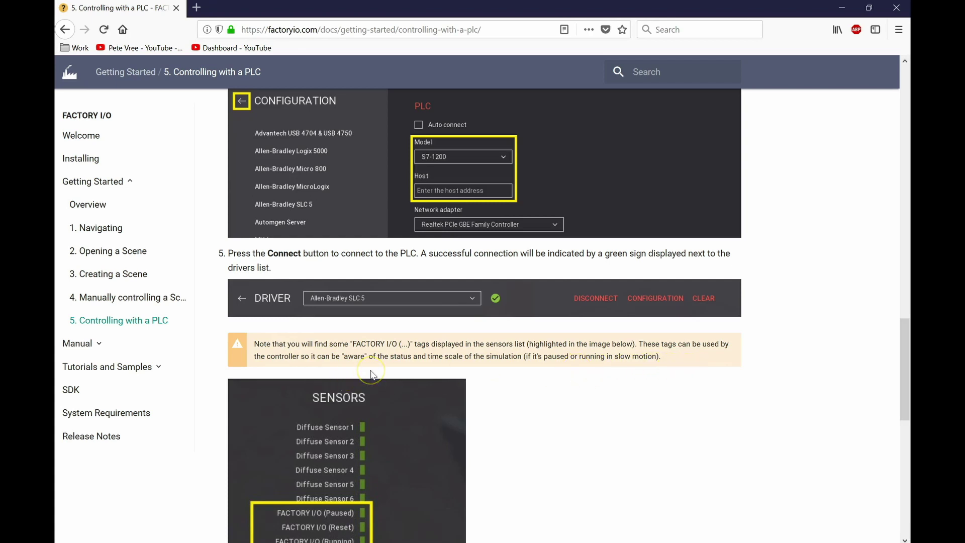
pyautogui.scroll(-2, 371, 372)
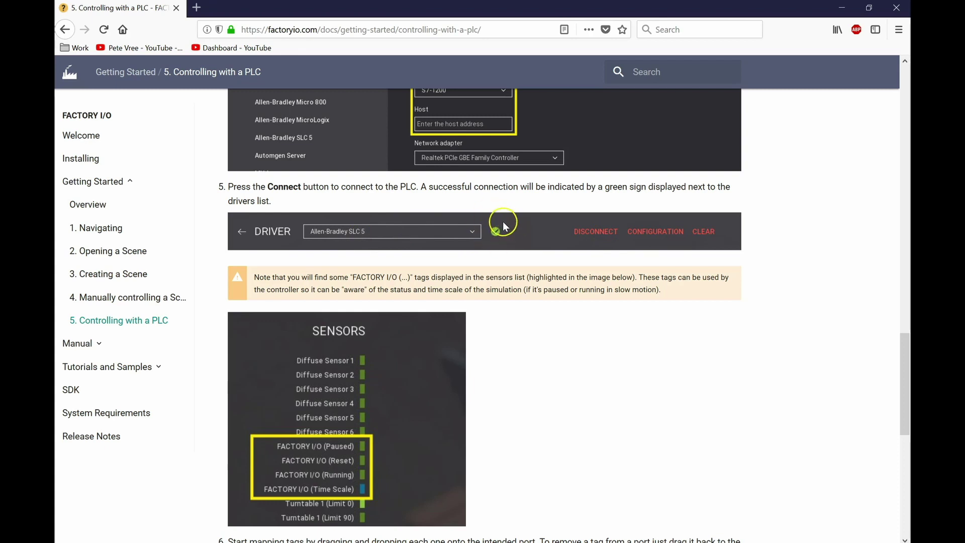
pyautogui.hotkey('alt', 'Tab')
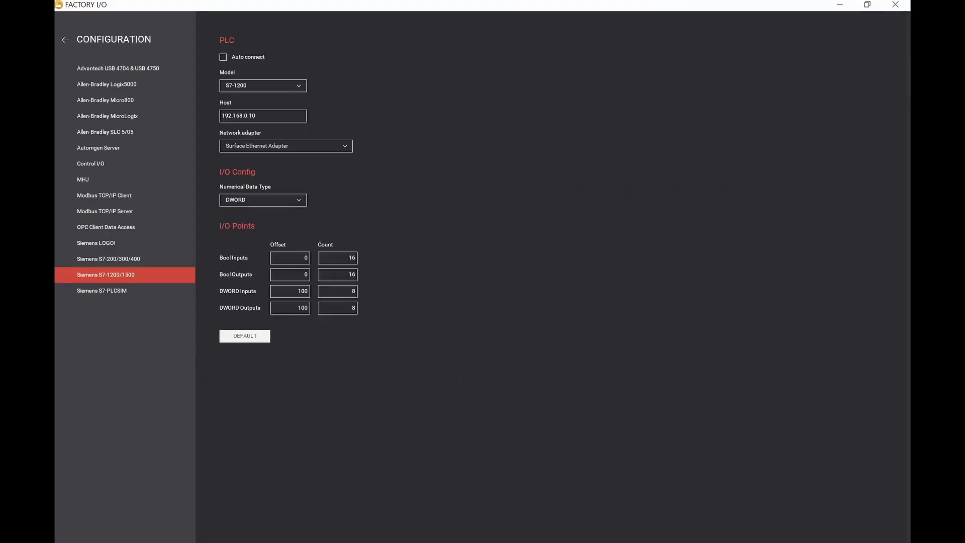
# Step: Return to the Siemens S7-1200/1500 driver page and try connecting to the PLC
pyautogui.click(65, 40)
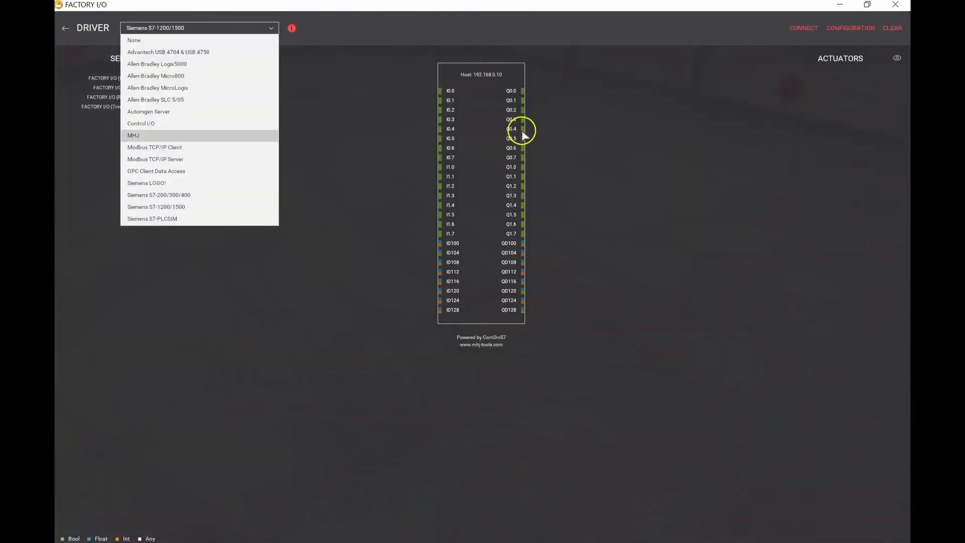
pyautogui.click(799, 28)
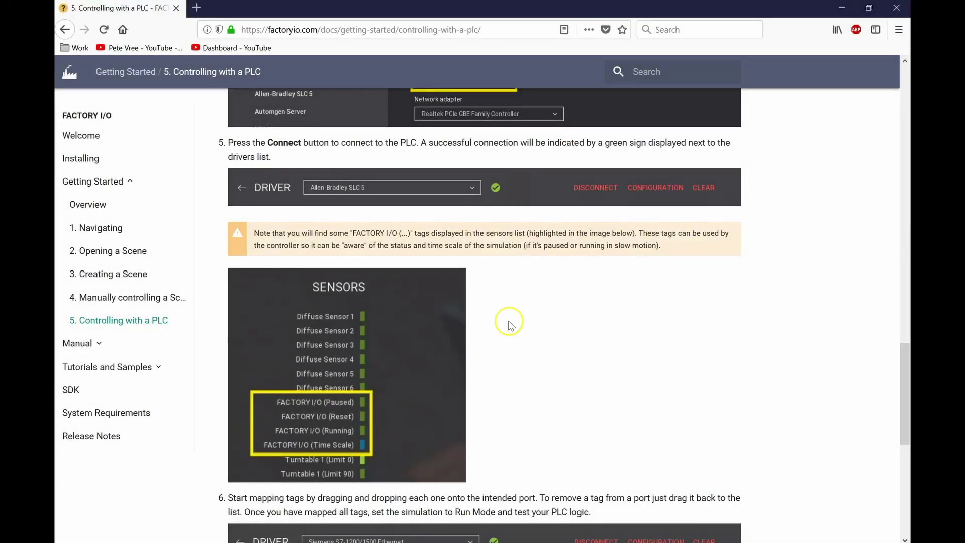
pyautogui.moveTo(904, 360); pyautogui.dragTo(905, 428)
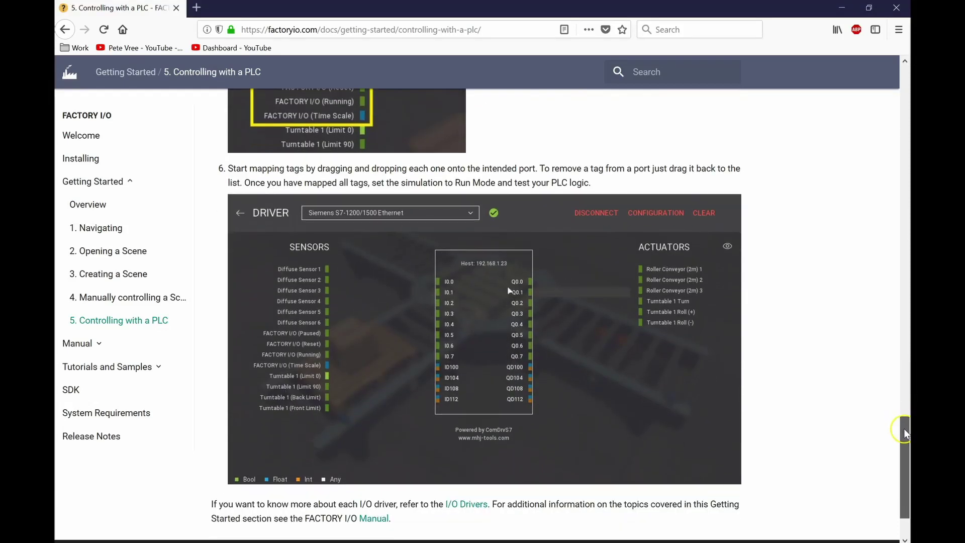
pyautogui.scroll(6, 905, 419)
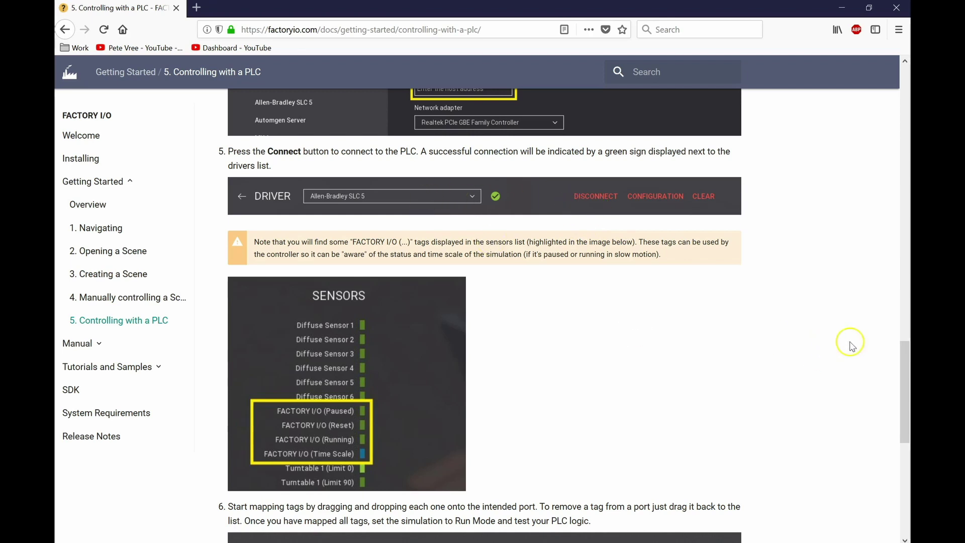
pyautogui.moveTo(903, 360); pyautogui.dragTo(908, 443)
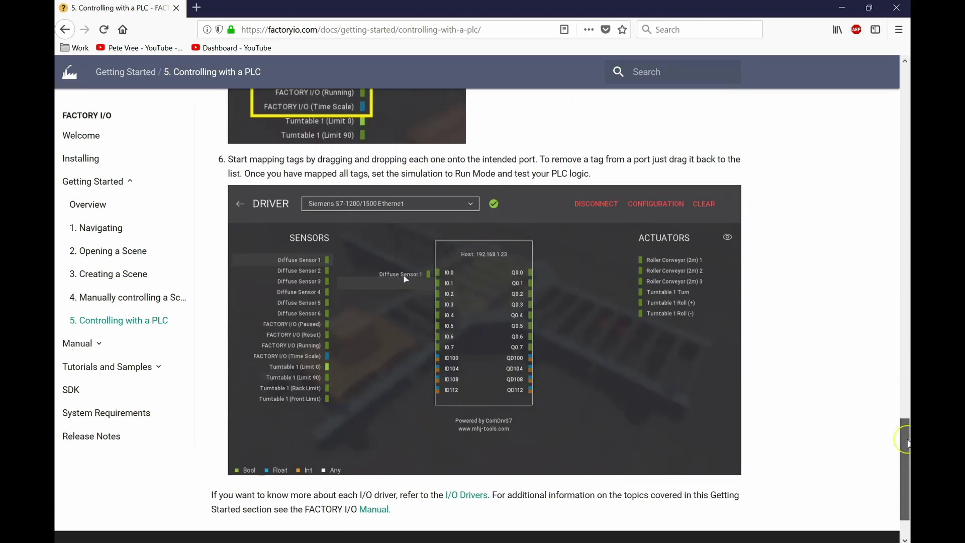
pyautogui.click(98, 346)
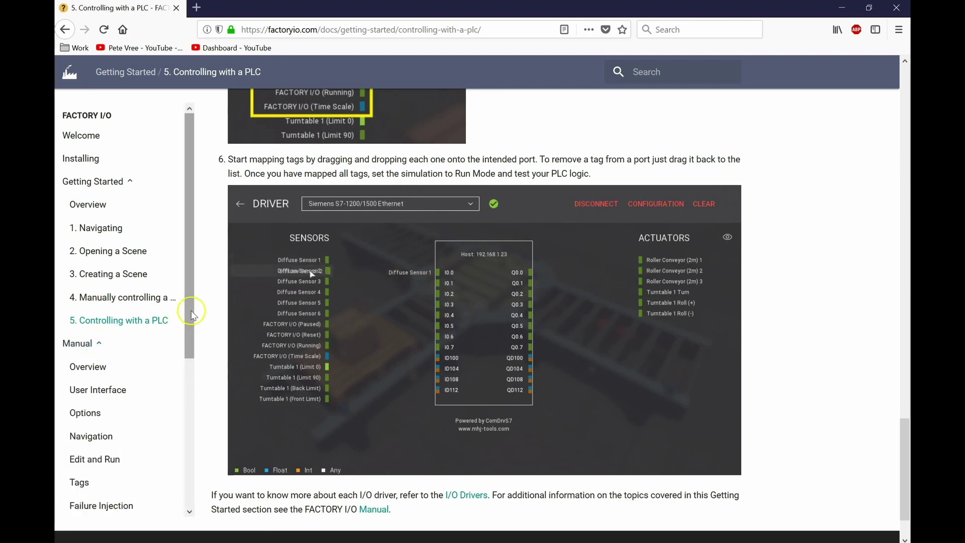
# Step: Expand Manual > I/O Drivers in the docs sidebar and open the Siemens S7-1200/1500 page
pyautogui.moveTo(190, 312); pyautogui.dragTo(186, 419)
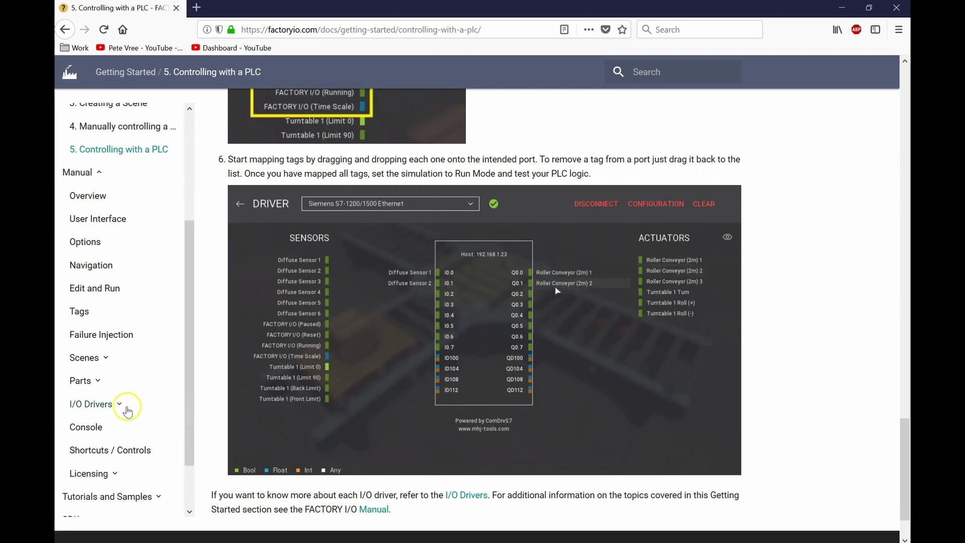
pyautogui.click(119, 410)
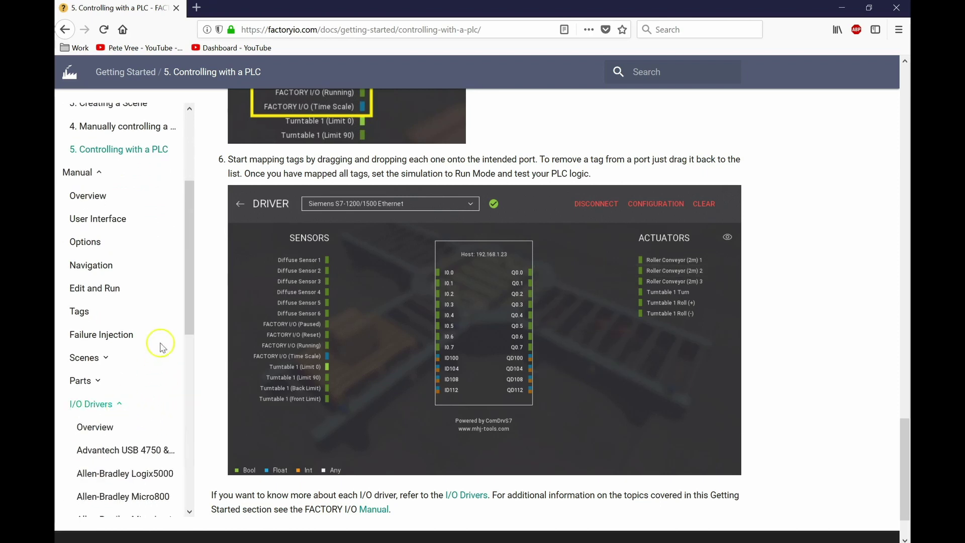
pyautogui.moveTo(192, 287); pyautogui.dragTo(190, 439)
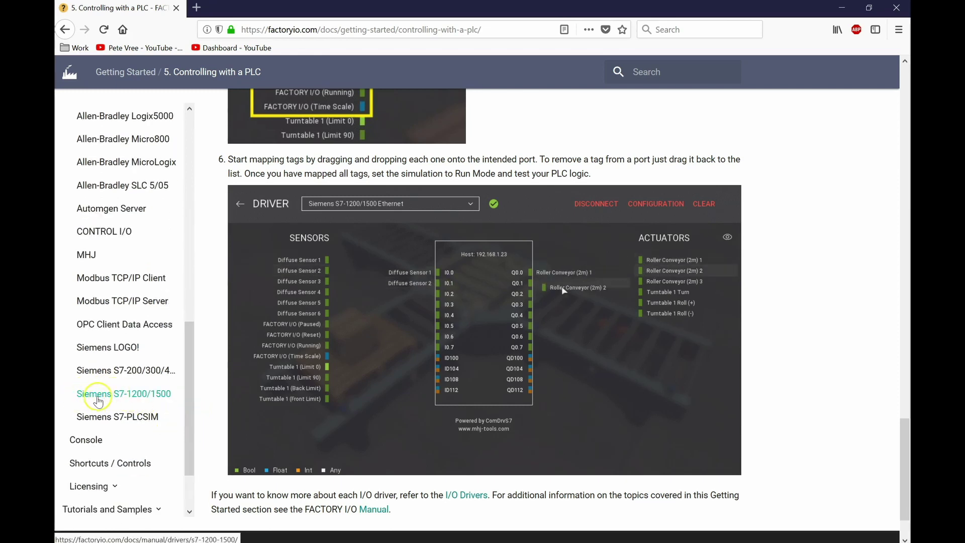
pyautogui.click(101, 402)
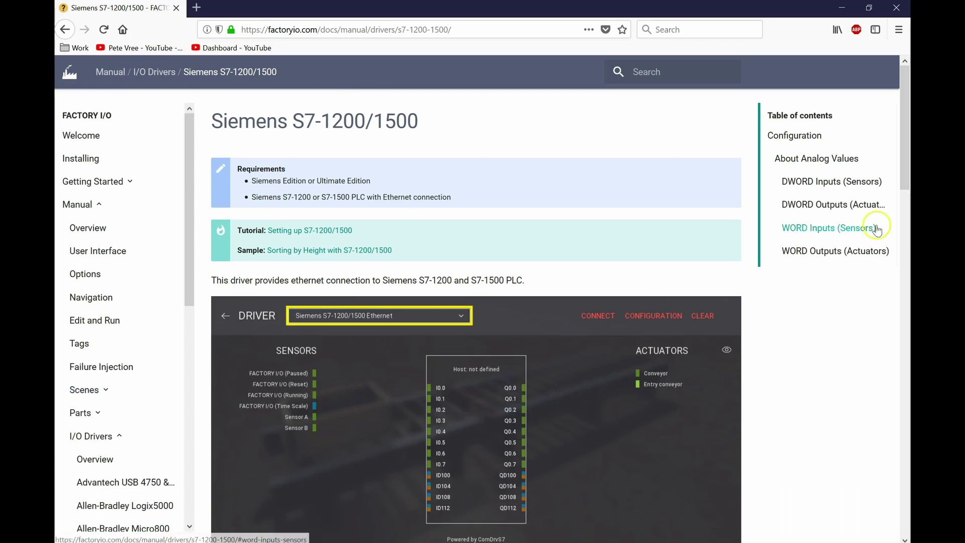
# Step: Look over the driver page's requirements, then follow its 'Setting up S7-1200/1500' tutorial link
pyautogui.scroll(-1, 903, 178)
pyautogui.moveTo(903, 179); pyautogui.dragTo(903, 485)
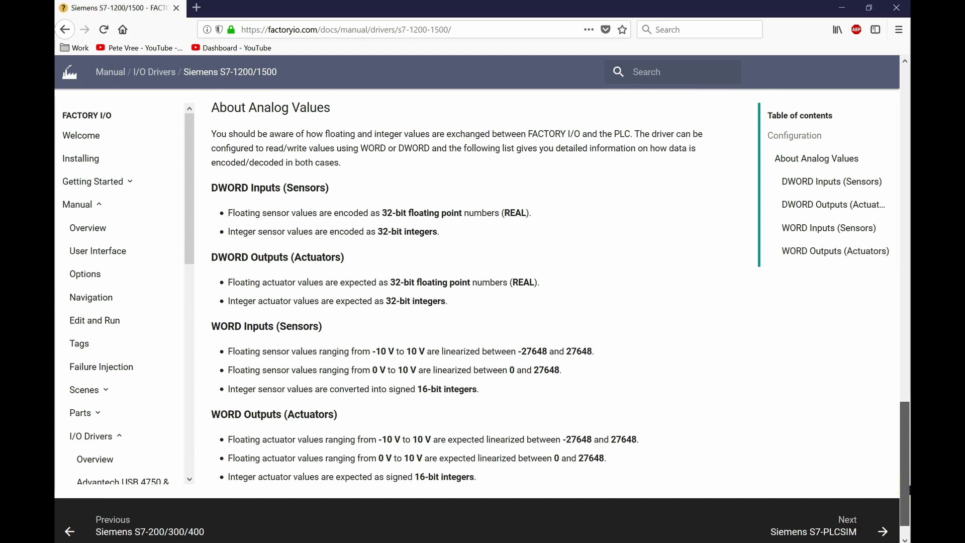
pyautogui.moveTo(903, 481); pyautogui.dragTo(887, 147)
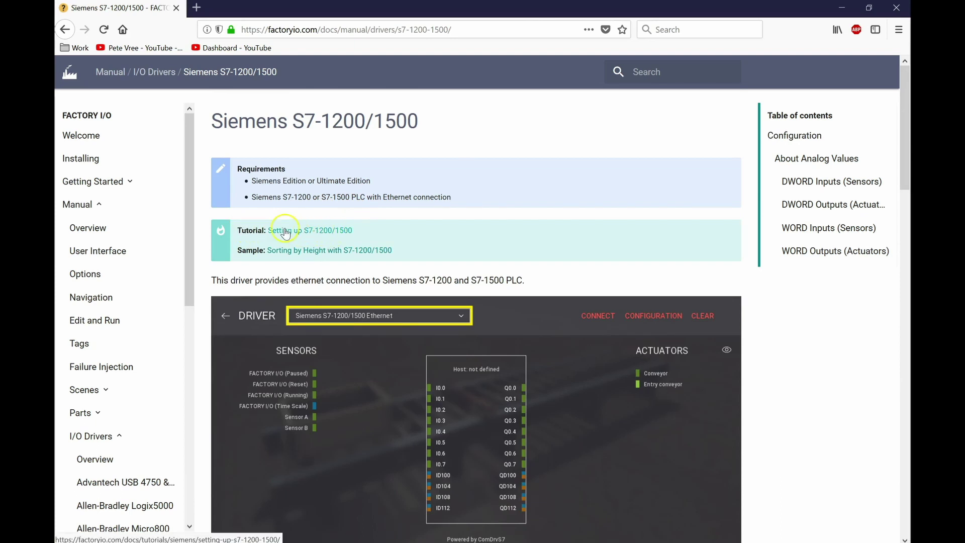
pyautogui.click(323, 234)
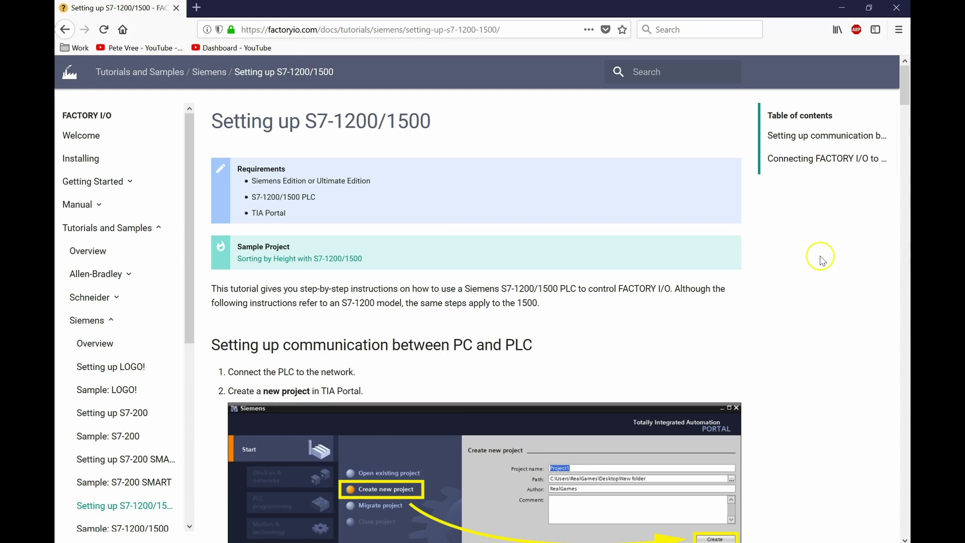
# Step: Read the tutorial down to step 8 on PLC detection, then switch to the TIA Portal project
pyautogui.moveTo(904, 91); pyautogui.dragTo(906, 111)
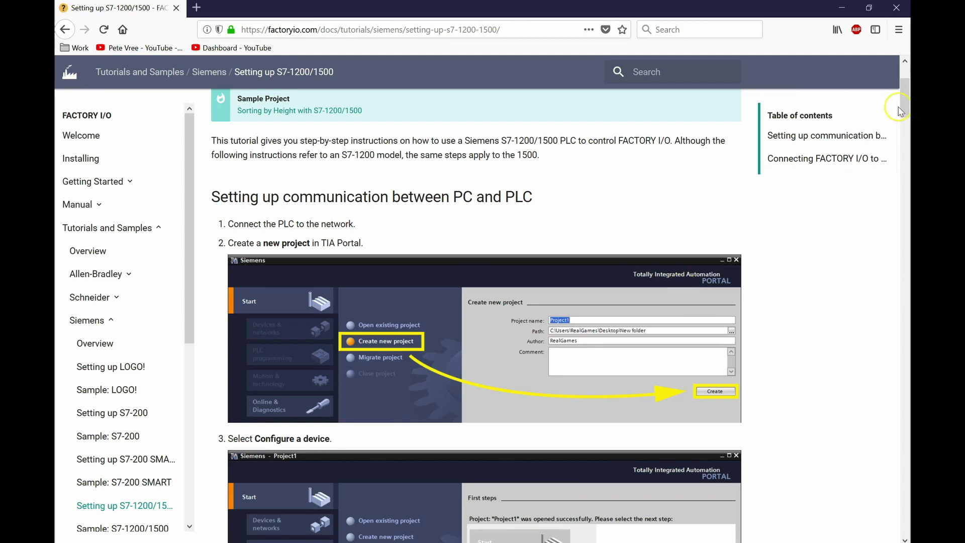
pyautogui.moveTo(908, 100); pyautogui.dragTo(908, 123)
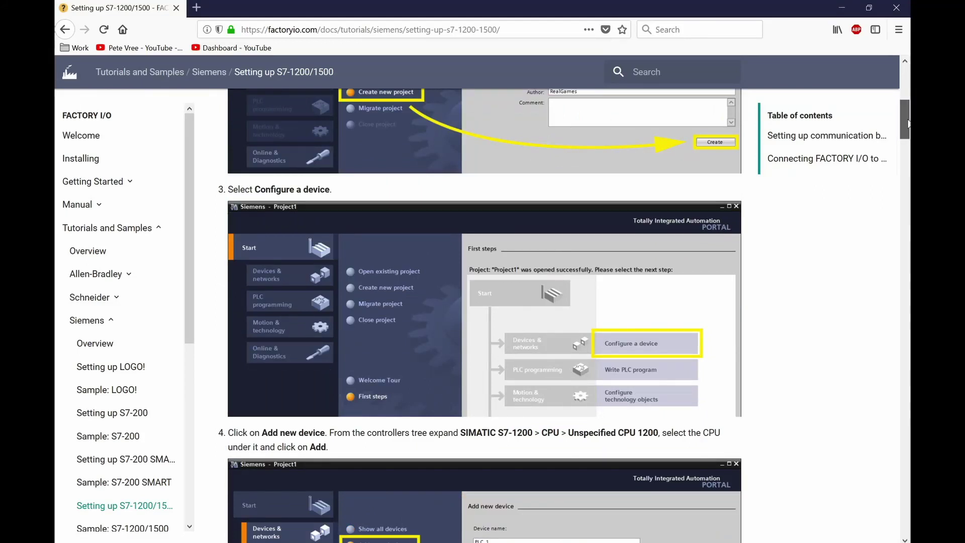
pyautogui.moveTo(908, 123); pyautogui.dragTo(908, 183)
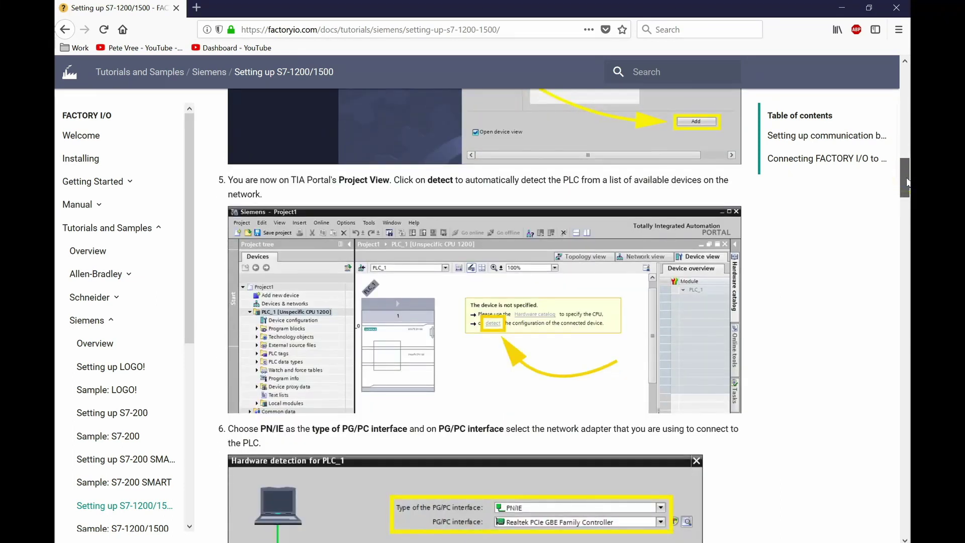
pyautogui.moveTo(908, 182); pyautogui.dragTo(908, 194)
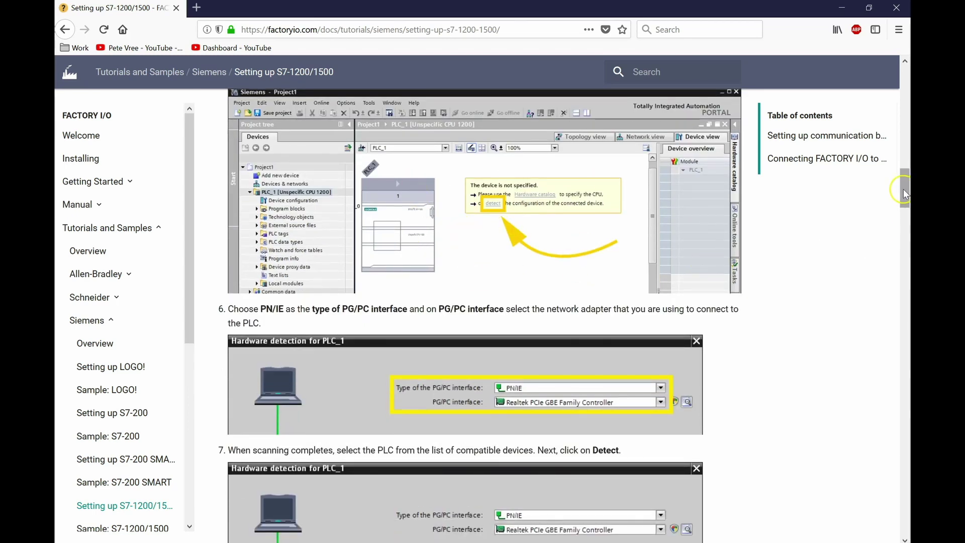
pyautogui.moveTo(903, 194); pyautogui.dragTo(905, 277)
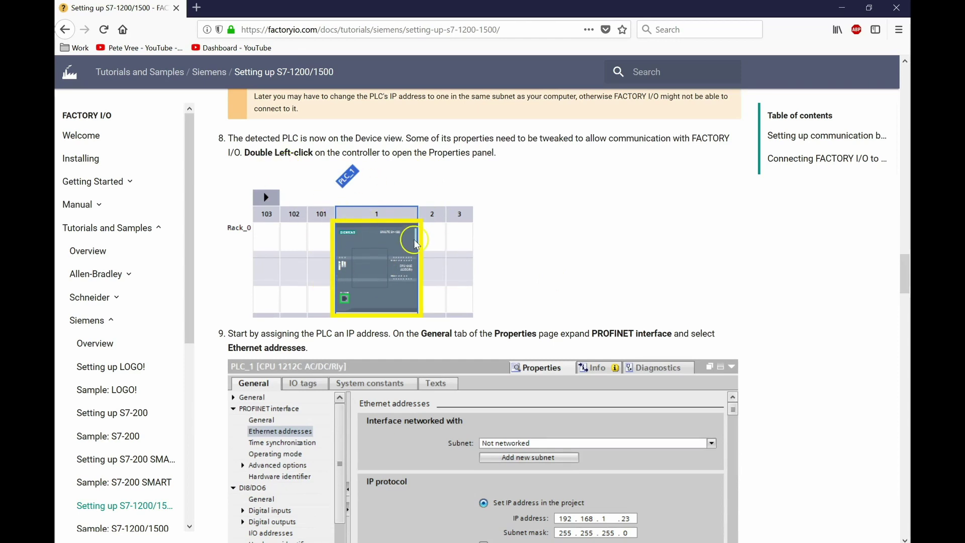
pyautogui.hotkey('alt', 'Tab')
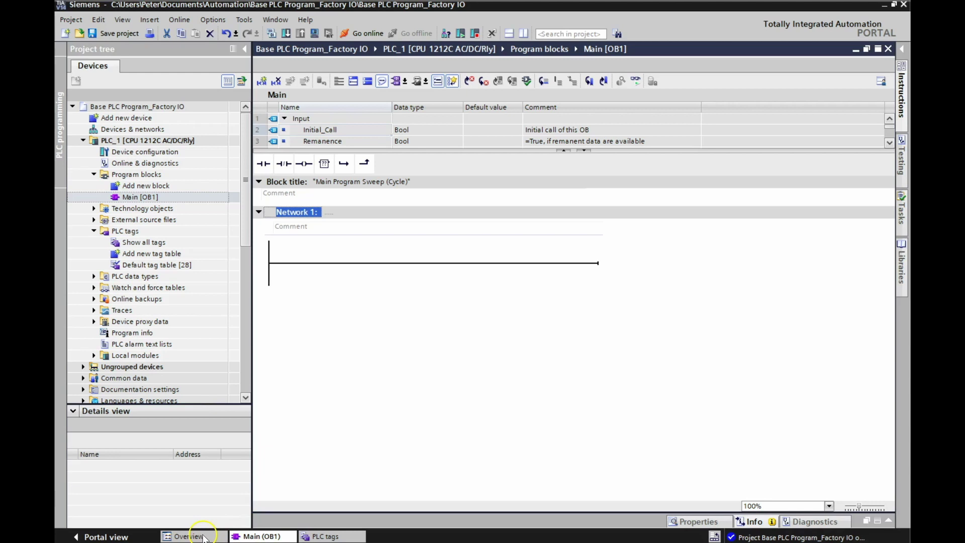
# Step: From Portal view's Devices & networks, open the device view of PLC_1, a CPU 1212C AC/DC/Rly
pyautogui.click(80, 537)
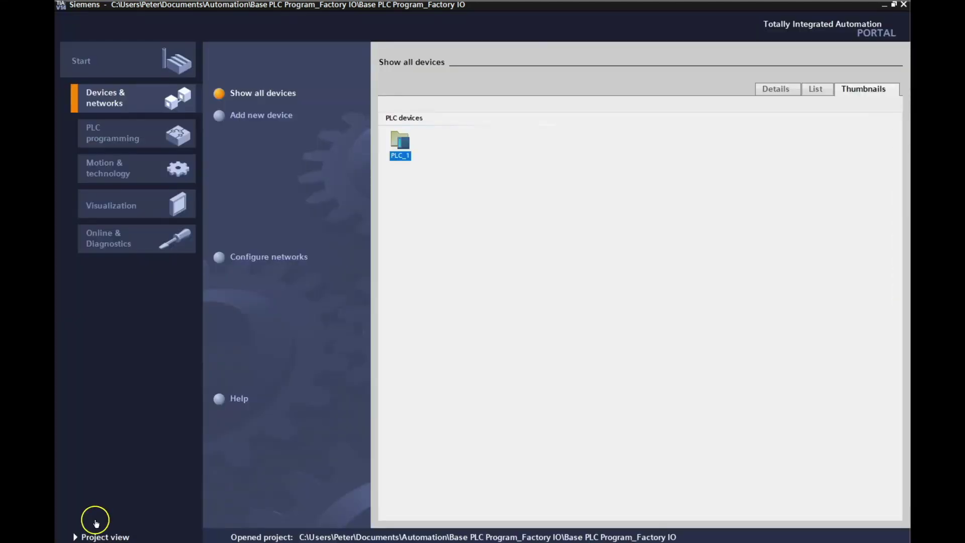
pyautogui.doubleClick(398, 151)
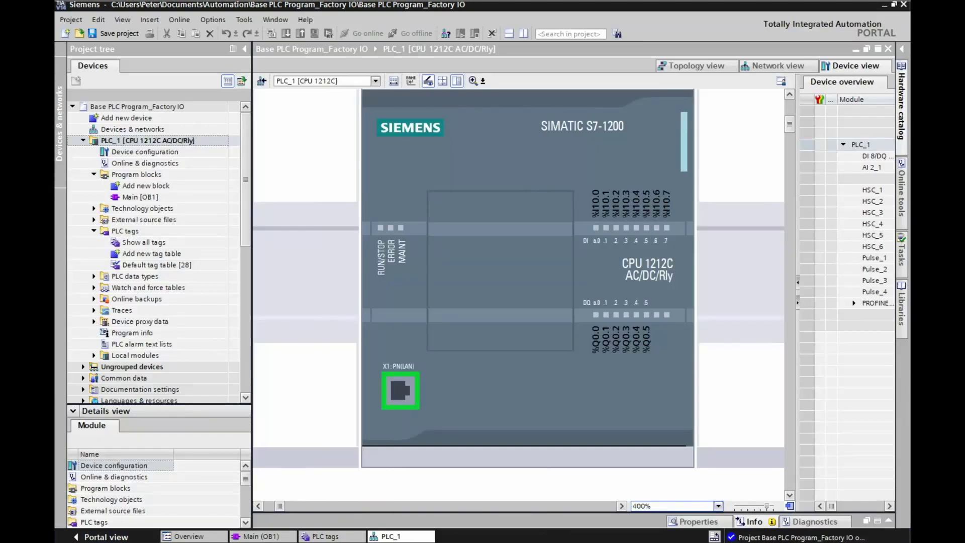
pyautogui.moveTo(480, 542)
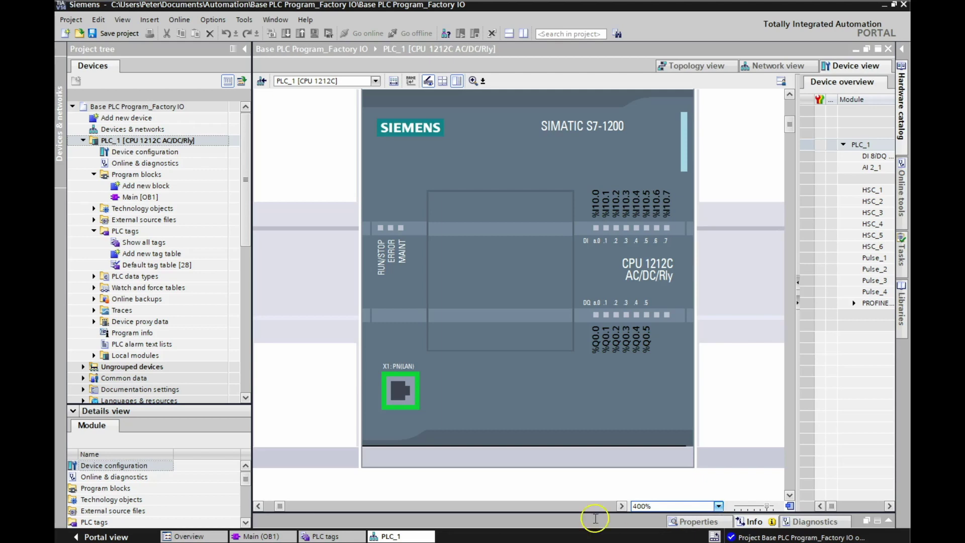
pyautogui.hotkey('alt', 'Tab')
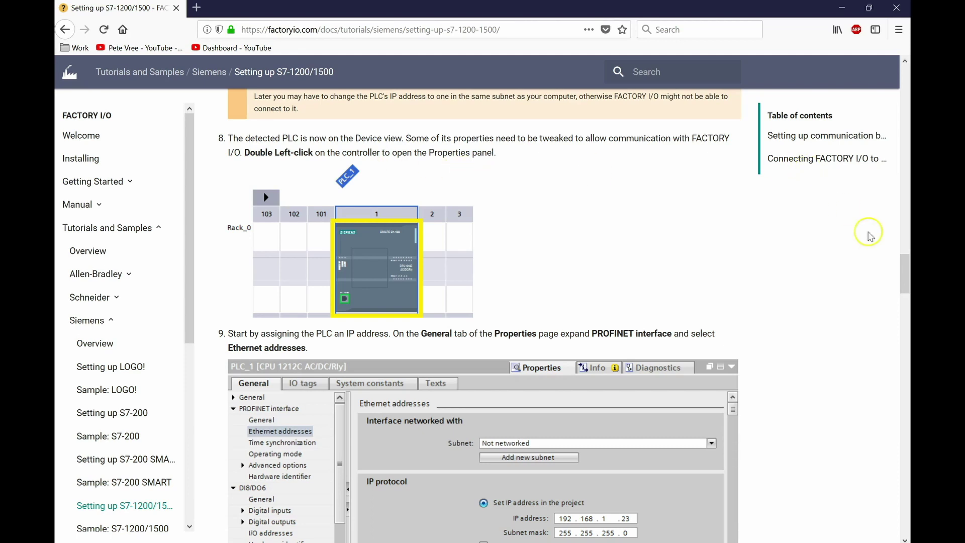
pyautogui.moveTo(905, 270); pyautogui.dragTo(906, 282)
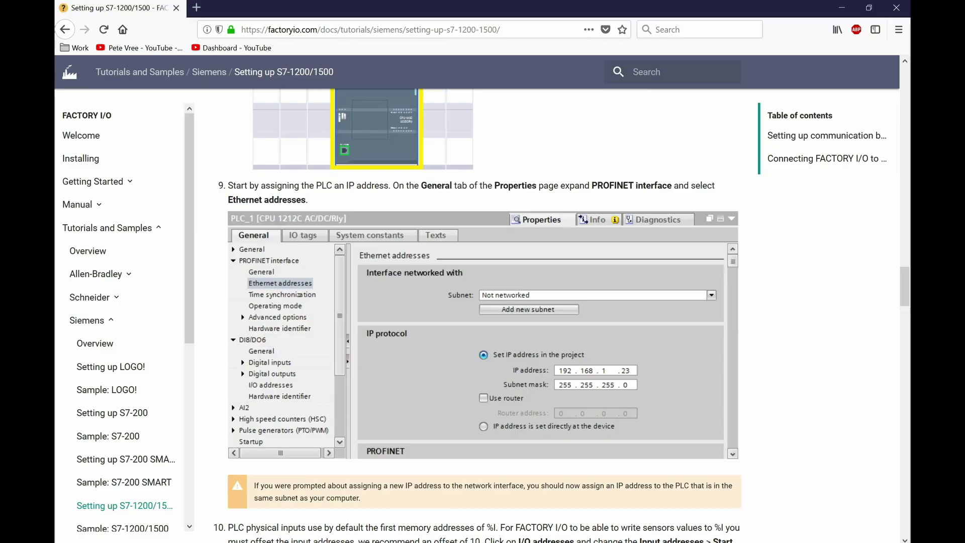
pyautogui.hotkey('alt', 'Tab')
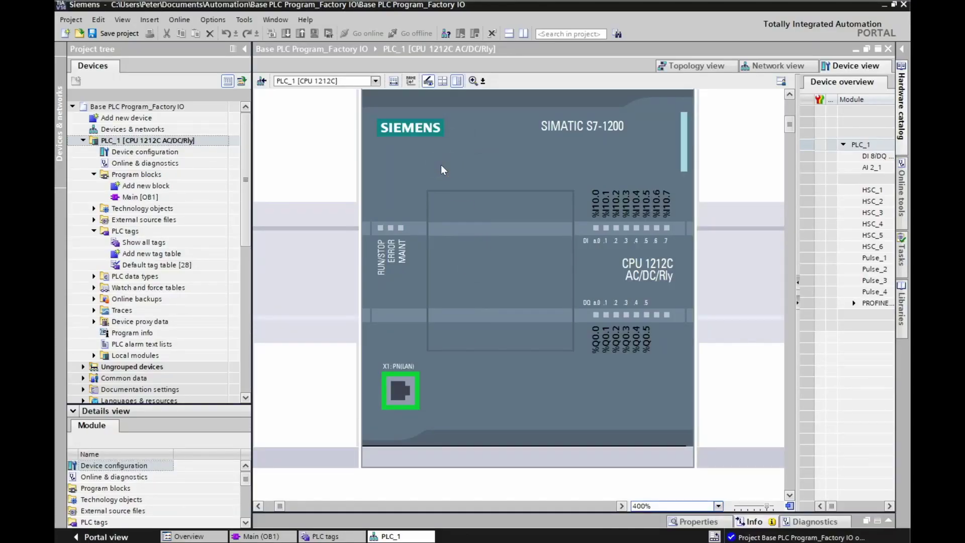
# Step: Show PLC_1's PROFINET interface Ethernet address settings, with IP 192.168.0.10
pyautogui.doubleClick(441, 164)
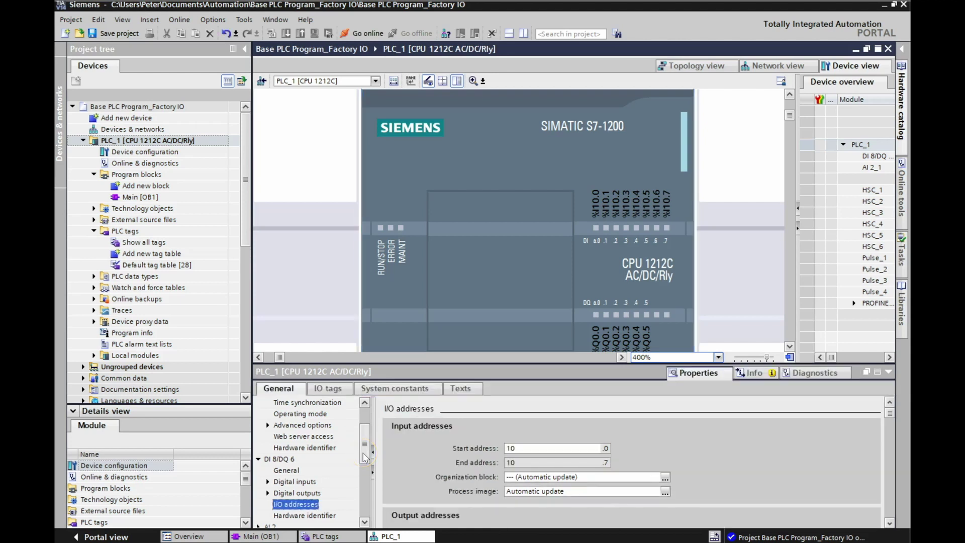
pyautogui.scroll(2, 366, 458)
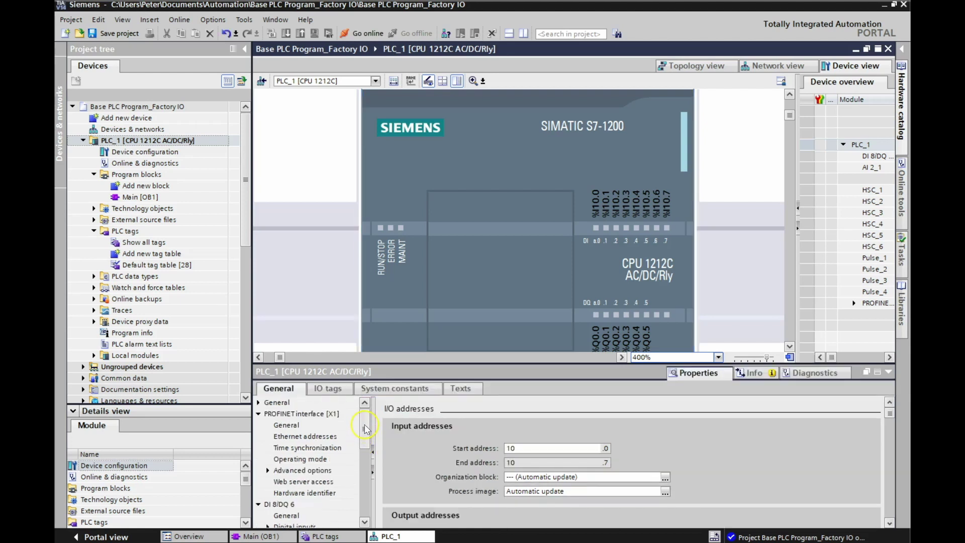
pyautogui.click(293, 438)
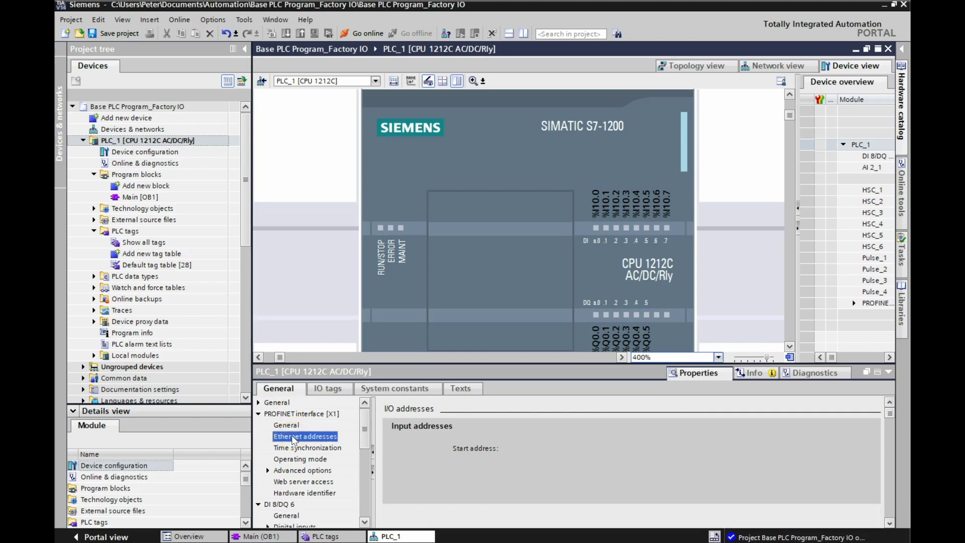
pyautogui.click(890, 522)
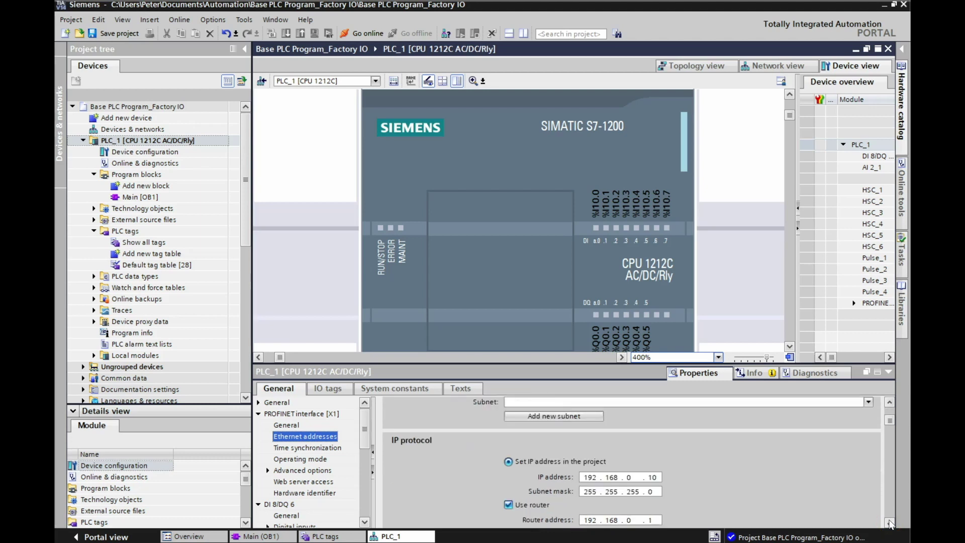
pyautogui.click(890, 522)
pyautogui.click(890, 402)
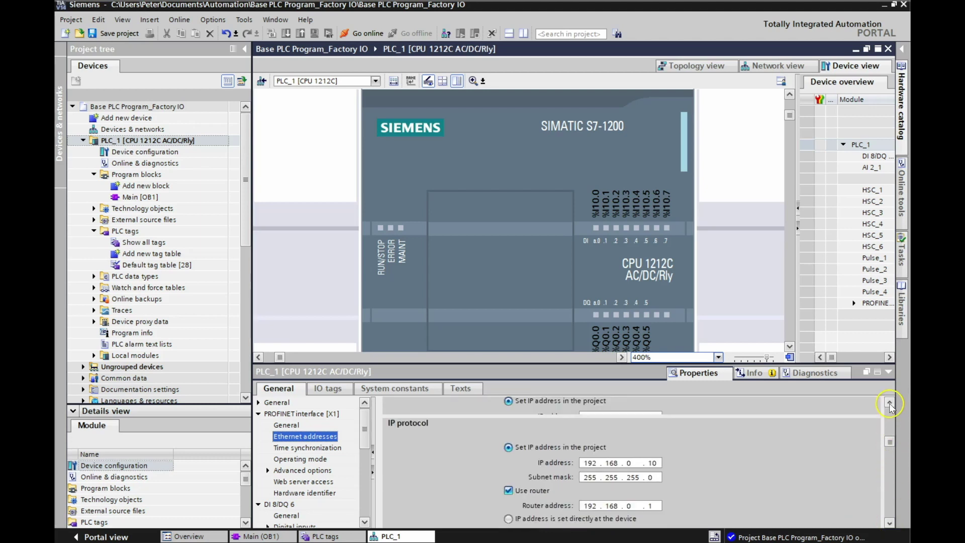
pyautogui.click(890, 402)
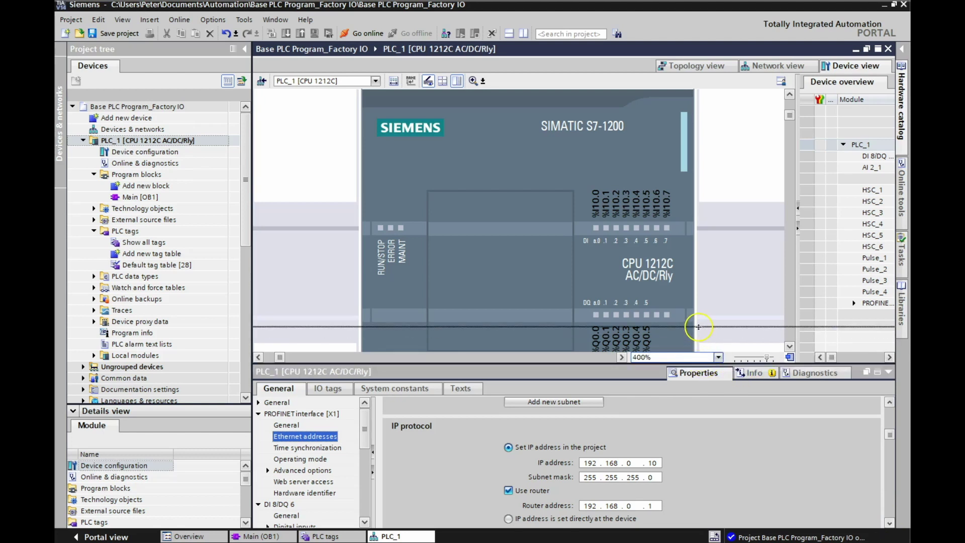
pyautogui.moveTo(698, 328); pyautogui.dragTo(699, 327)
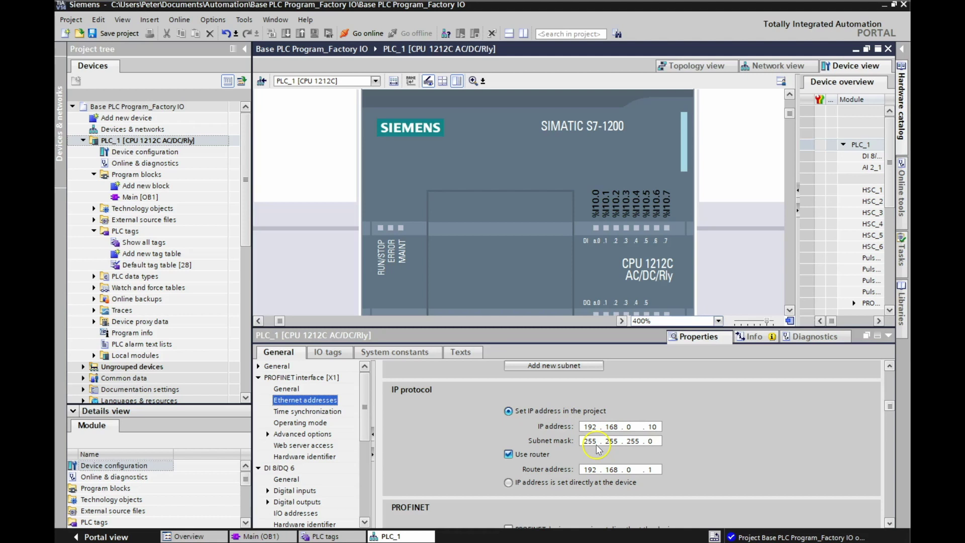
# Step: Toggle Use router off and back on, check router address 192.168.0.1, then return to Firefox
pyautogui.click(509, 455)
pyautogui.click(508, 455)
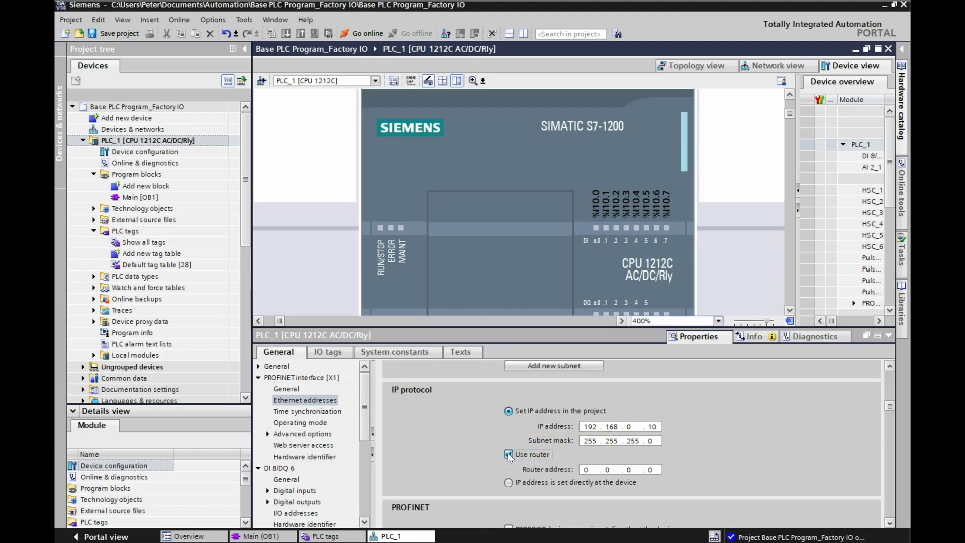
pyautogui.click(653, 471)
pyautogui.hotkey('alt', 'Tab')
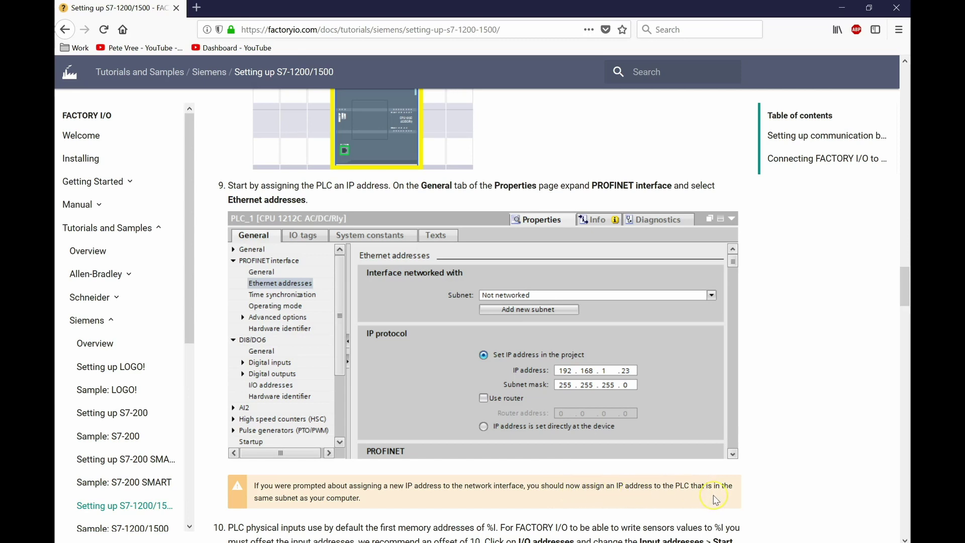
# Step: Scroll the tutorial to step 10 on offsetting input addresses to 10, then return to TIA Portal
pyautogui.click(903, 539)
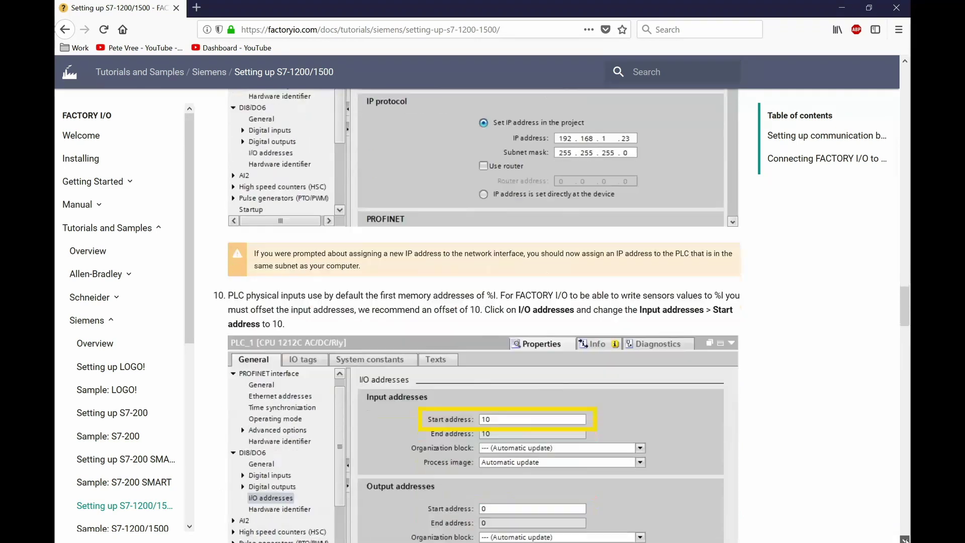
pyautogui.click(903, 539)
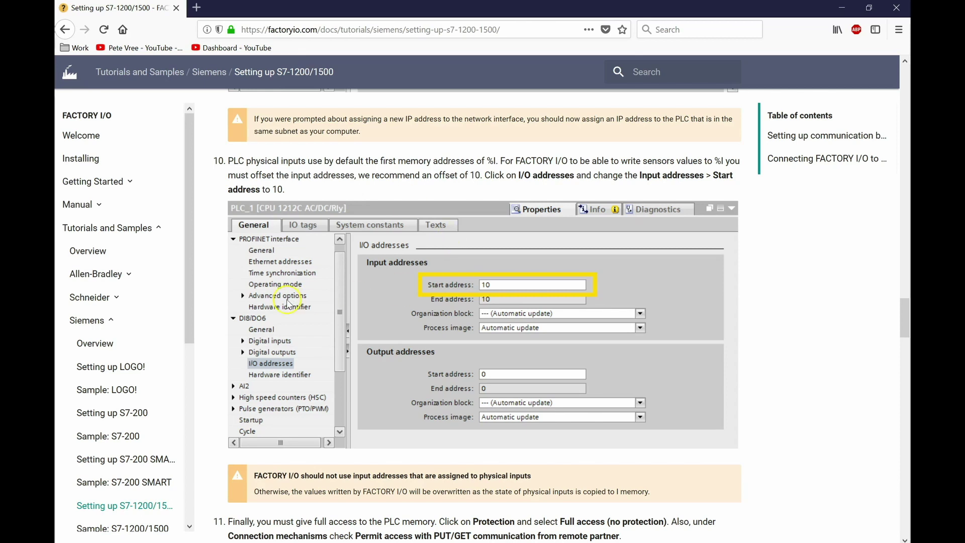
pyautogui.click(251, 329)
pyautogui.hotkey('alt', 'Tab')
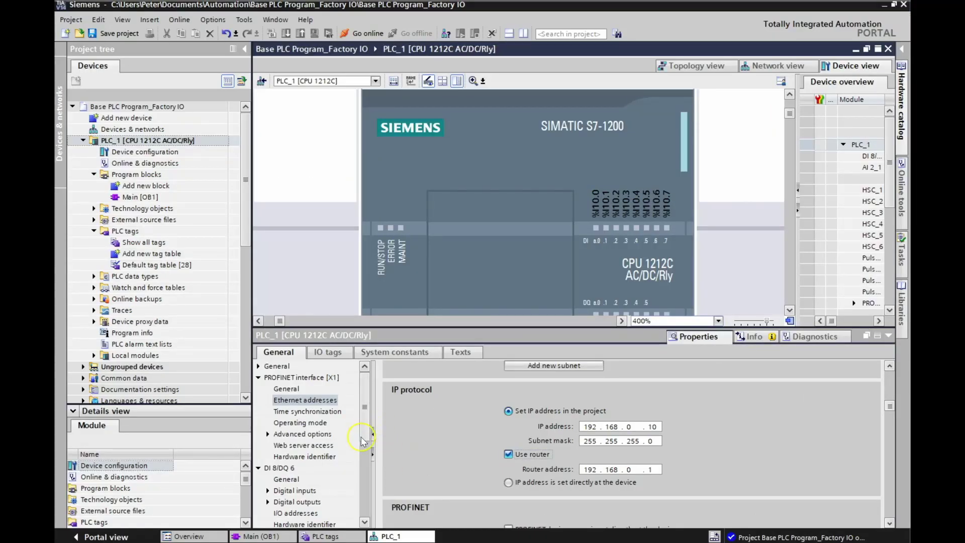
# Step: Set PLC_1's DI 8/DQ 6 input start address to 10
pyautogui.click(290, 514)
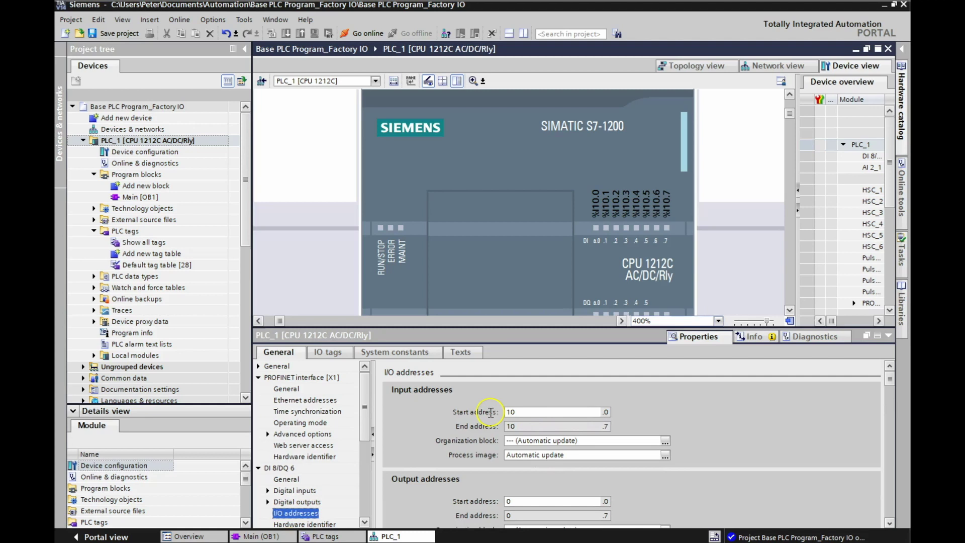
pyautogui.click(519, 412)
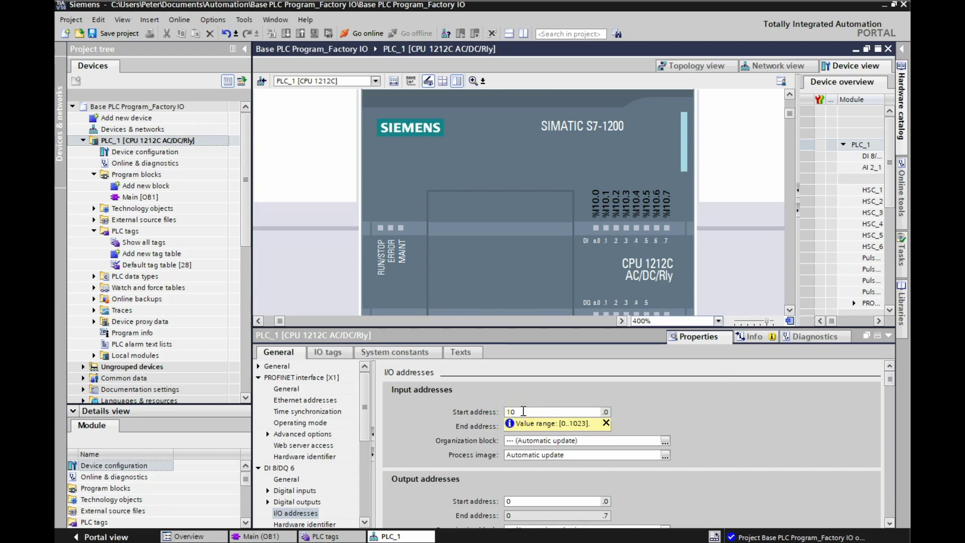
pyautogui.moveTo(524, 411); pyautogui.dragTo(502, 413)
pyautogui.write('0')
pyautogui.click(523, 403)
pyautogui.doubleClick(503, 412)
pyautogui.write('10')
pyautogui.click(655, 412)
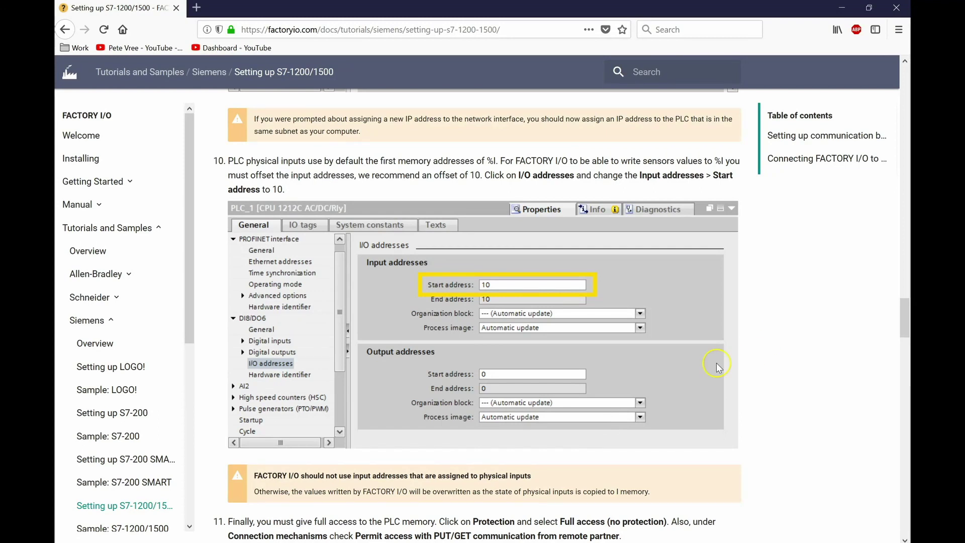
# Step: Scroll the tutorial to step 11's Protection and Connection mechanisms screenshot, then bring TIA Portal back
pyautogui.moveTo(903, 324); pyautogui.dragTo(904, 347)
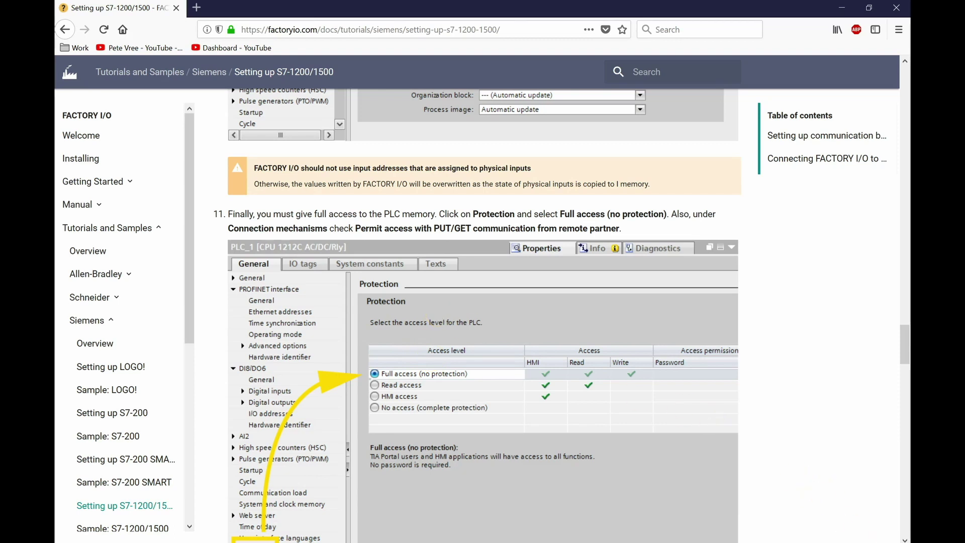
pyautogui.scroll(-2, 903, 536)
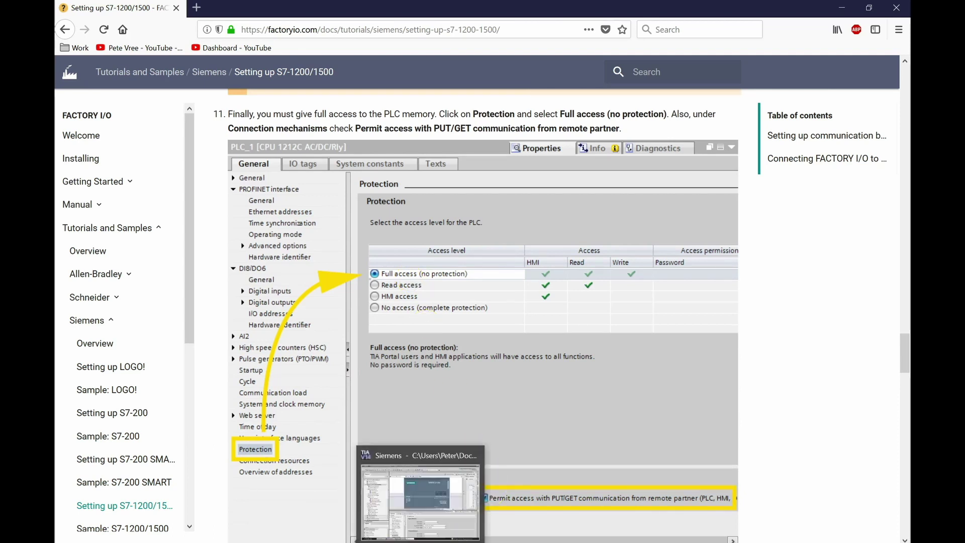
pyautogui.click(441, 538)
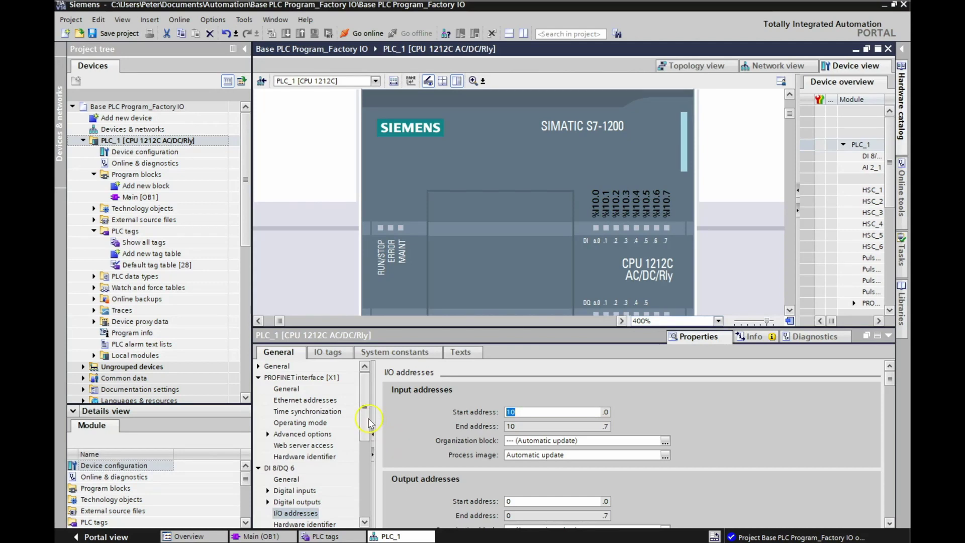
# Step: In PLC_1's Protection settings, keep full access and enable Permit access with PUT/GET communication
pyautogui.moveTo(365, 414); pyautogui.dragTo(365, 492)
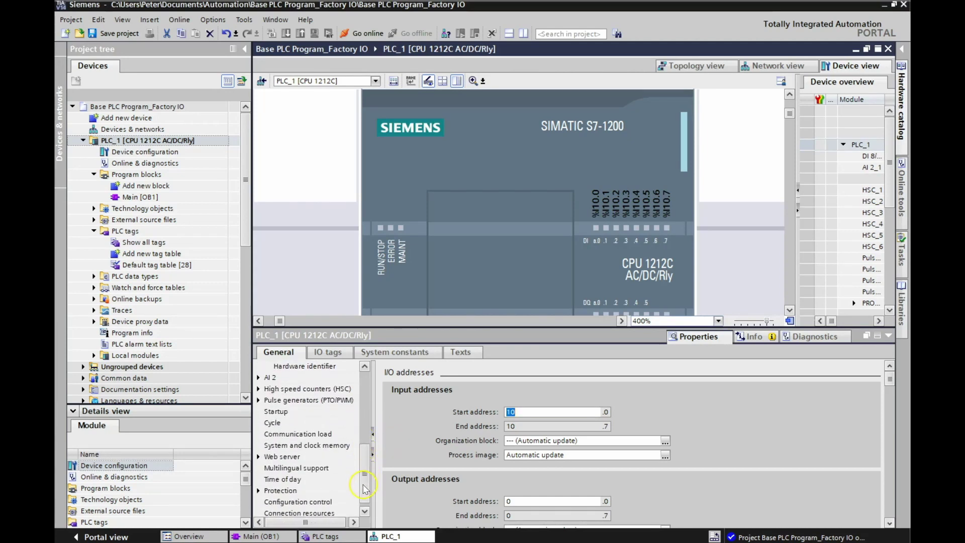
pyautogui.click(276, 493)
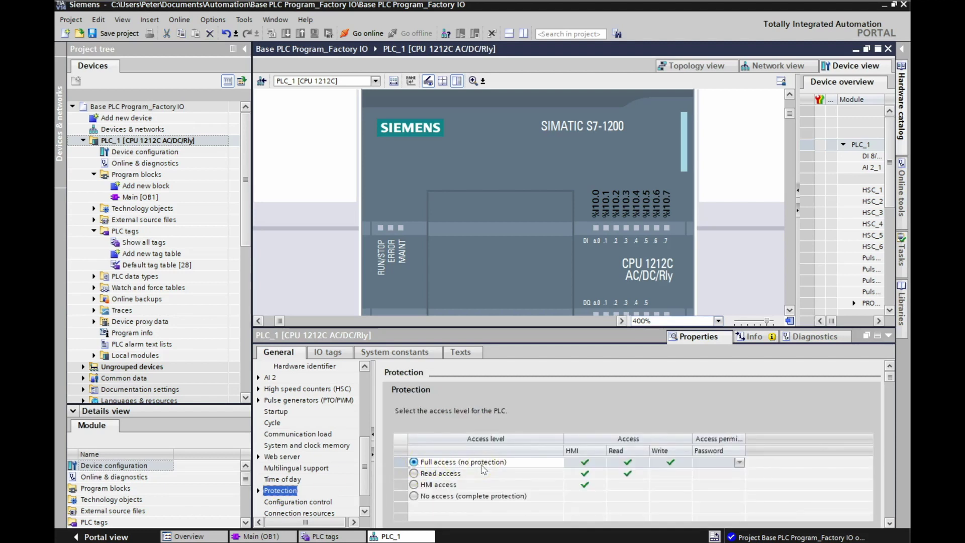
pyautogui.click(889, 523)
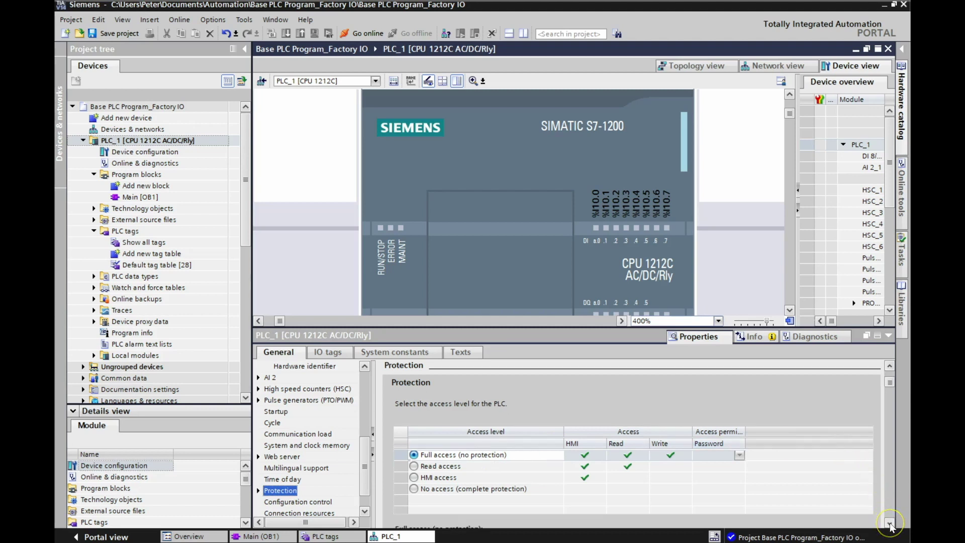
pyautogui.click(890, 524)
pyautogui.click(890, 524)
pyautogui.click(890, 524)
pyautogui.click(890, 524)
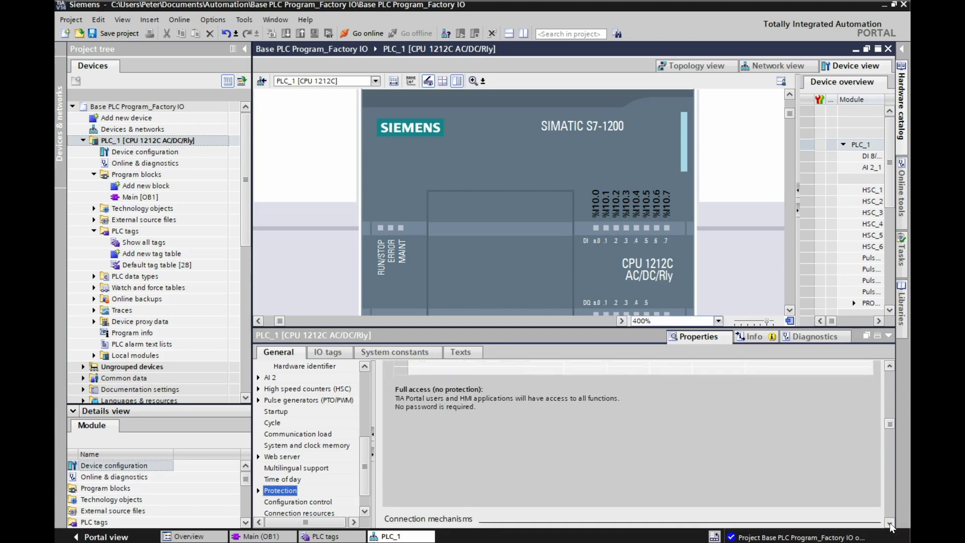
pyautogui.click(890, 524)
pyautogui.click(890, 524)
pyautogui.click(889, 524)
pyautogui.click(509, 461)
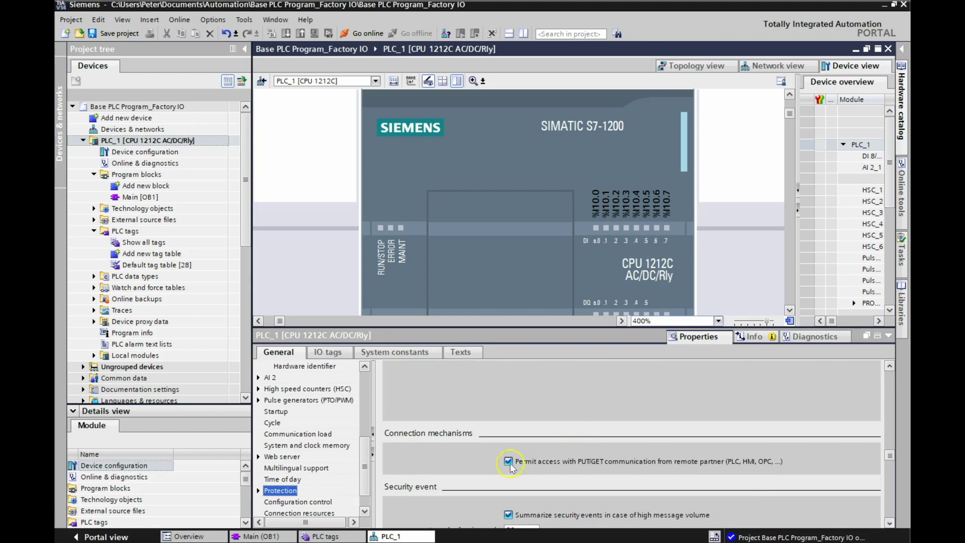
pyautogui.click(517, 463)
pyautogui.click(508, 461)
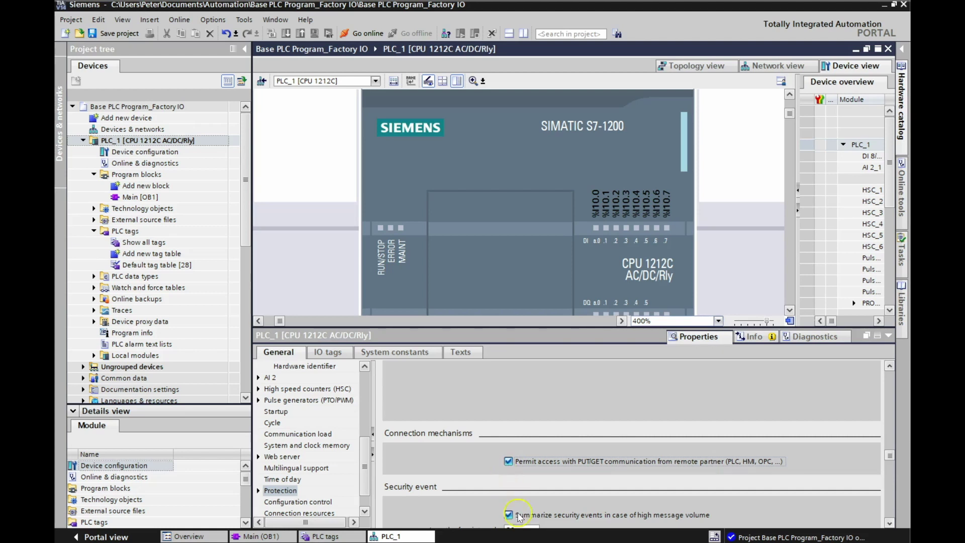
pyautogui.hotkey('alt', 'Tab')
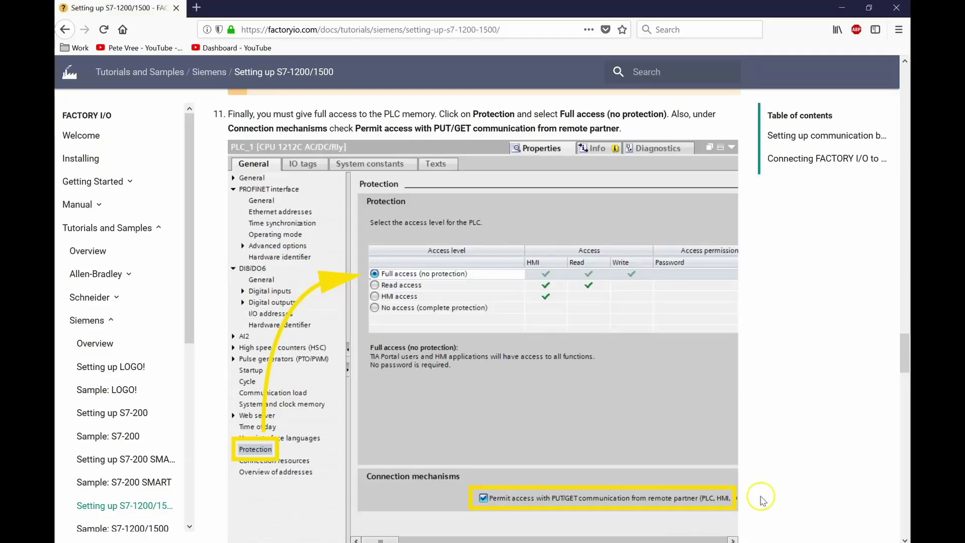
# Step: Scroll the tutorial to step 12 on downloading the hardware configuration, then return to TIA Portal
pyautogui.scroll(-6, 903, 539)
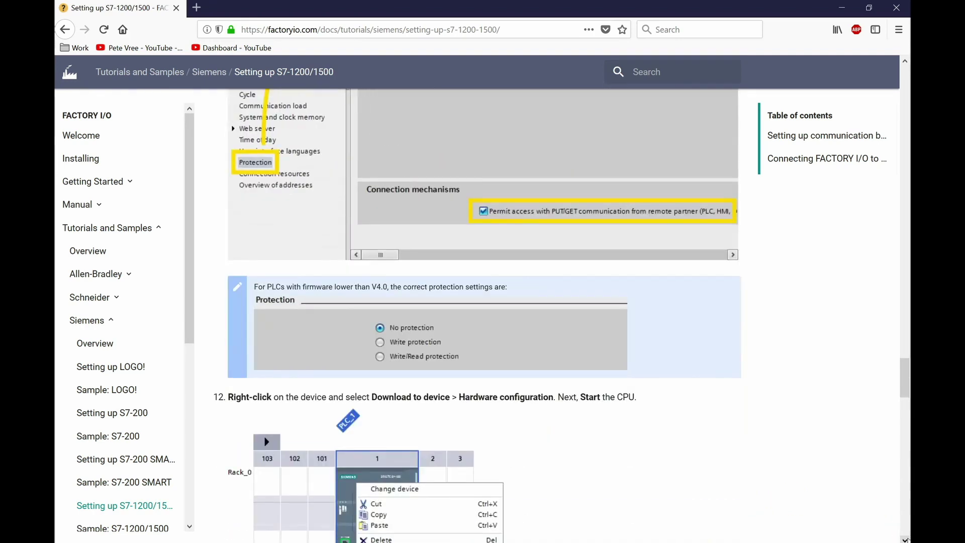
pyautogui.scroll(-5, 905, 539)
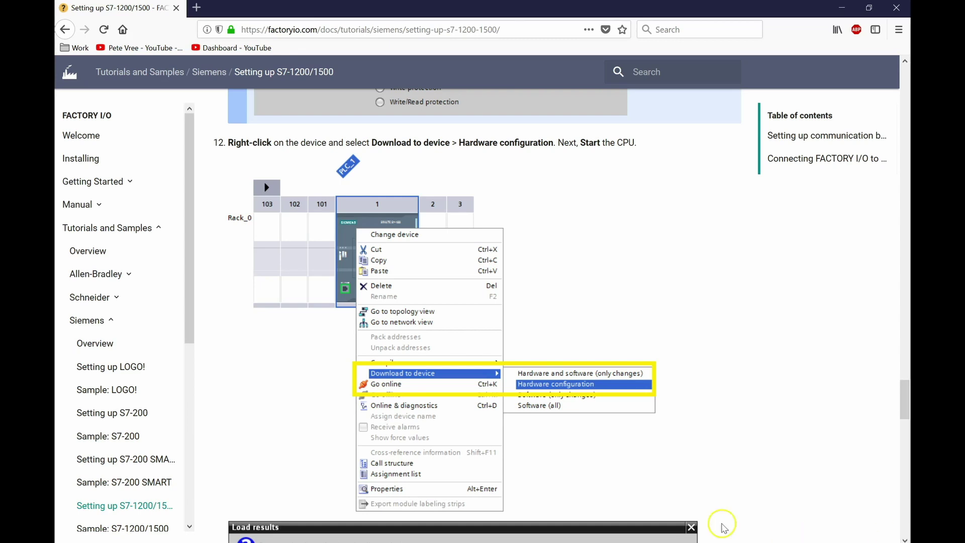
pyautogui.hotkey('alt', 'Tab')
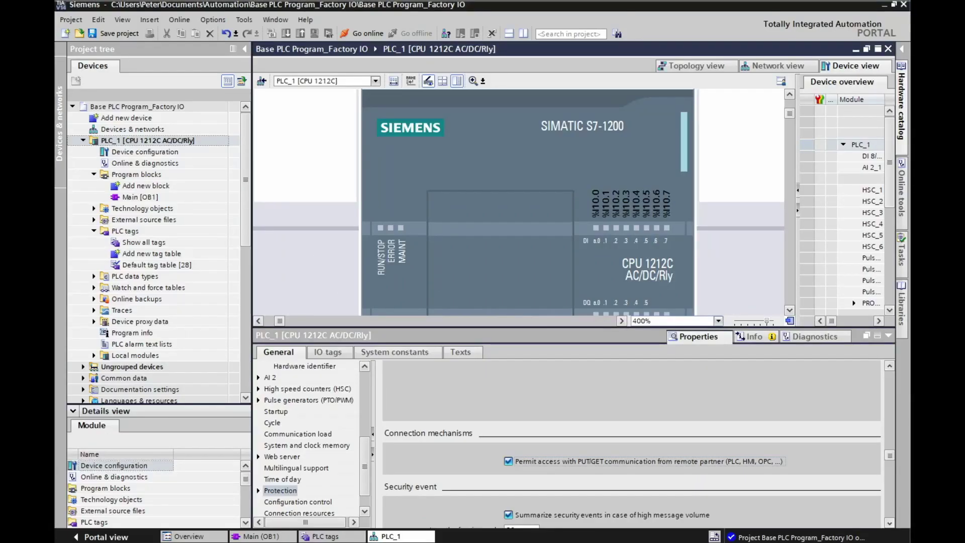
# Step: Start Download to device > Hardware configuration for PLC_1 and scan the network for PLCs
pyautogui.rightClick(400, 169)
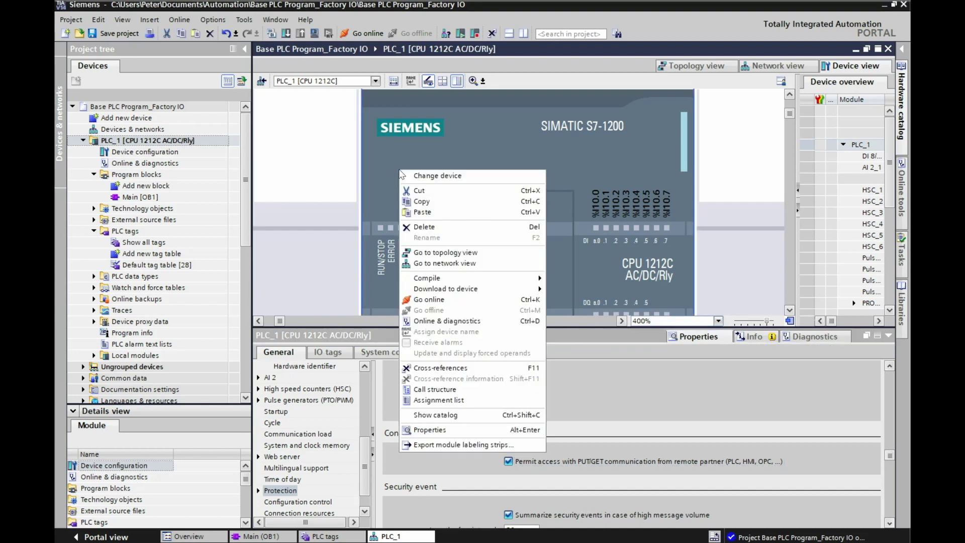
pyautogui.moveTo(455, 290)
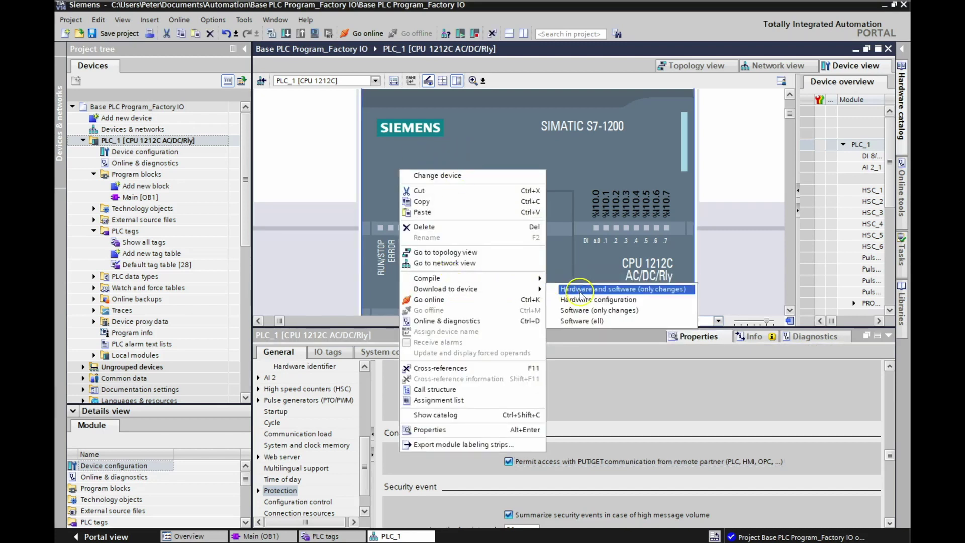
pyautogui.click(597, 303)
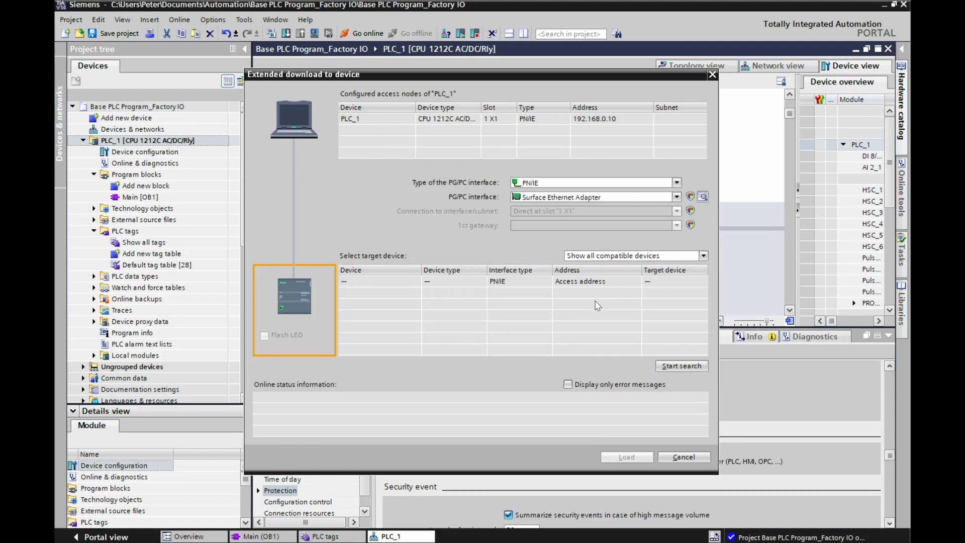
pyautogui.click(680, 366)
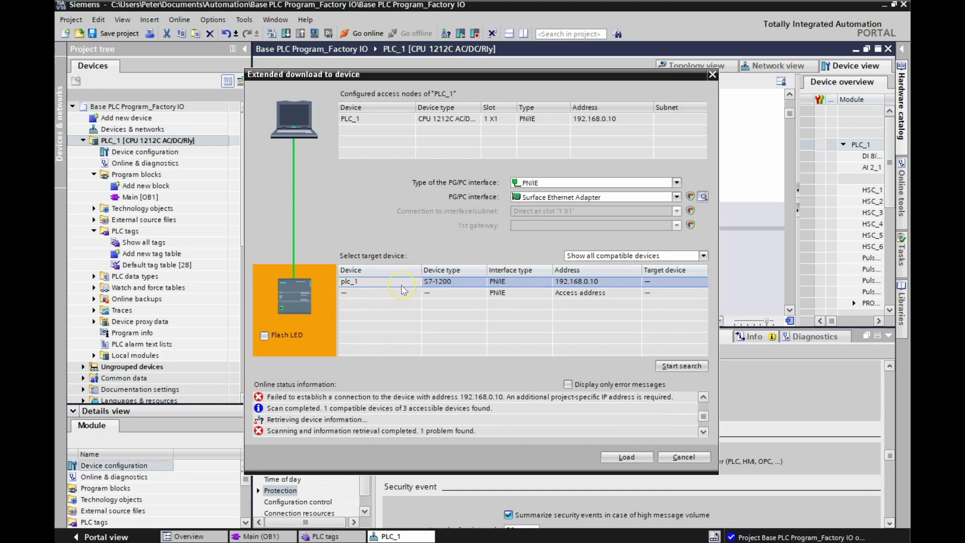
# Step: Flash the LED to identify the S7-1200 plc_1 at 192.168.0.10 and select it as target
pyautogui.click(291, 306)
pyautogui.click(264, 336)
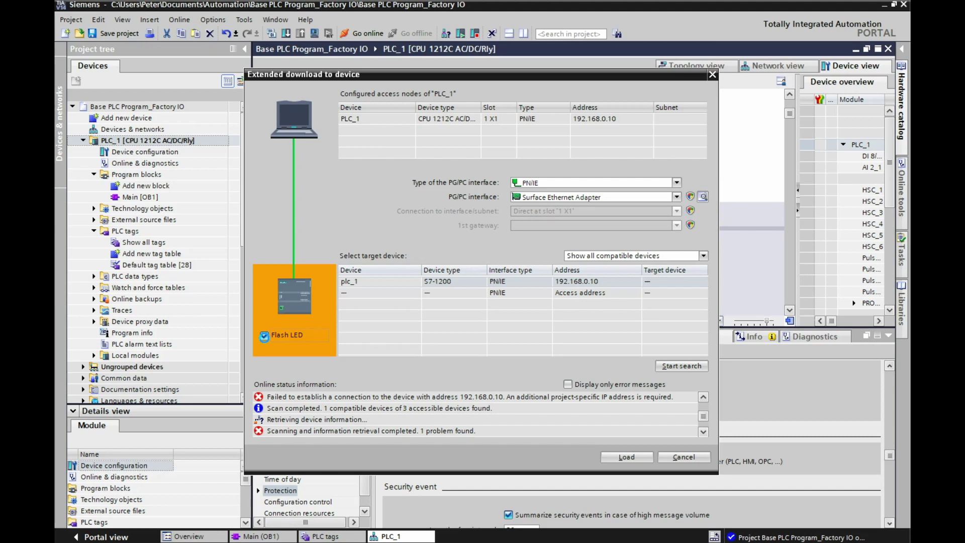
pyautogui.click(300, 316)
pyautogui.click(454, 281)
# Step: Load into plc_1, accepting the extra 192.168.0.241 address on the Ethernet adapter
pyautogui.click(626, 457)
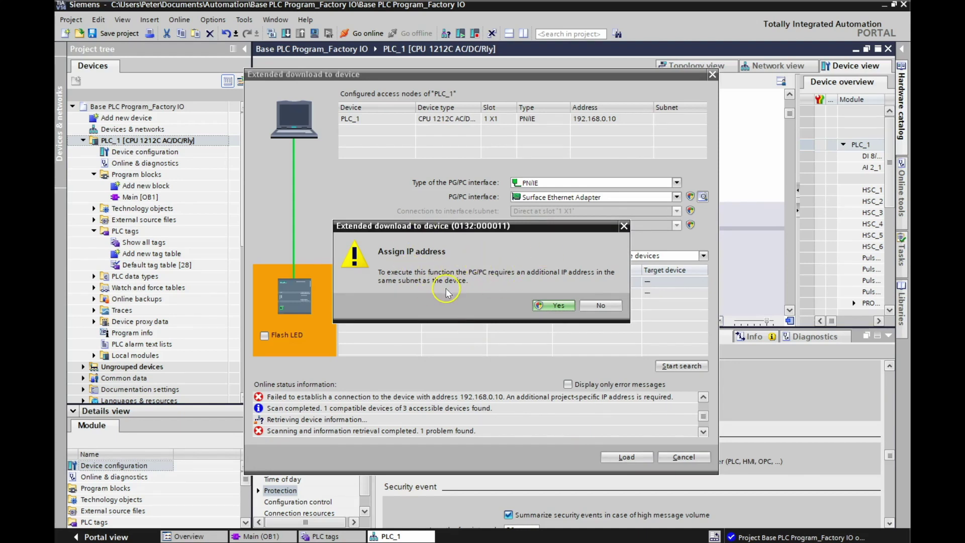
pyautogui.click(556, 305)
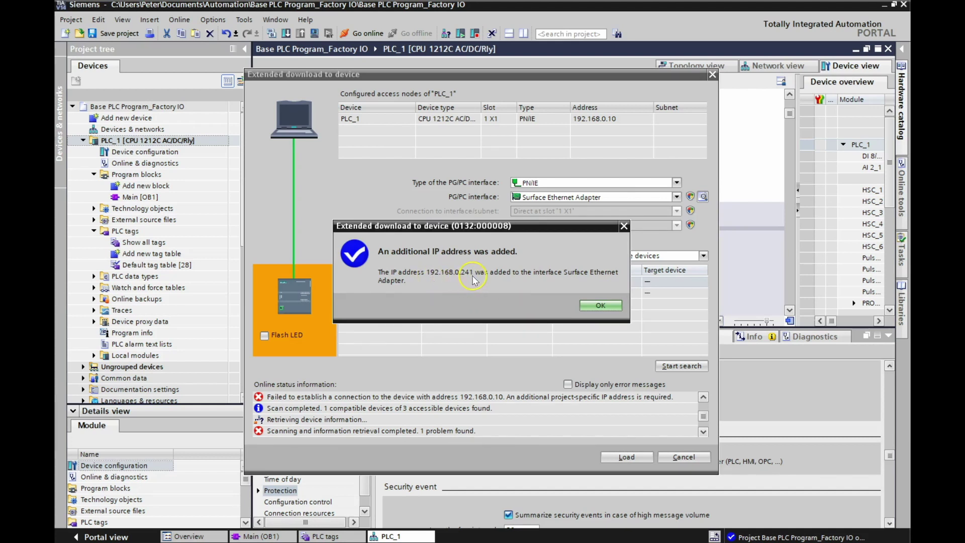
pyautogui.click(600, 306)
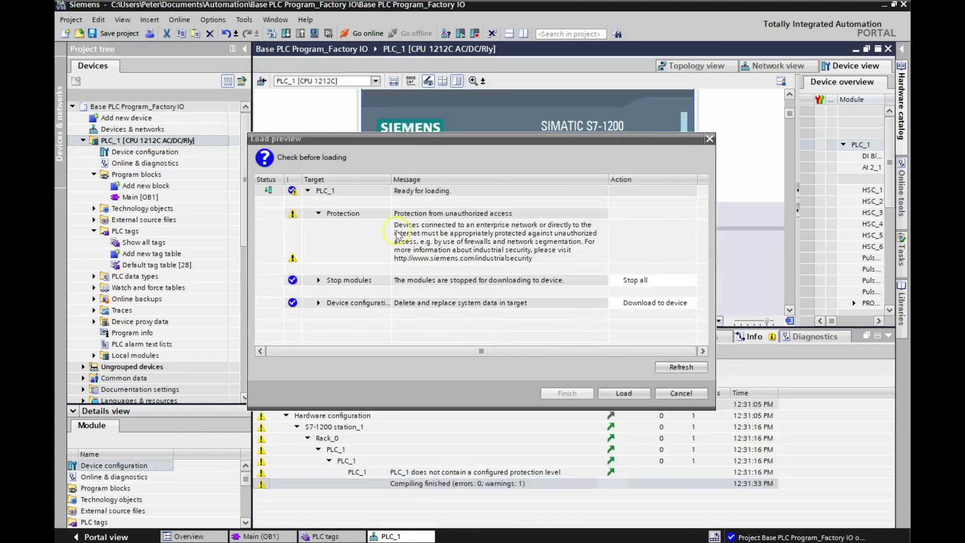
# Step: Load the hardware configuration into PLC_1 and finish with Start all ticked
pyautogui.click(640, 302)
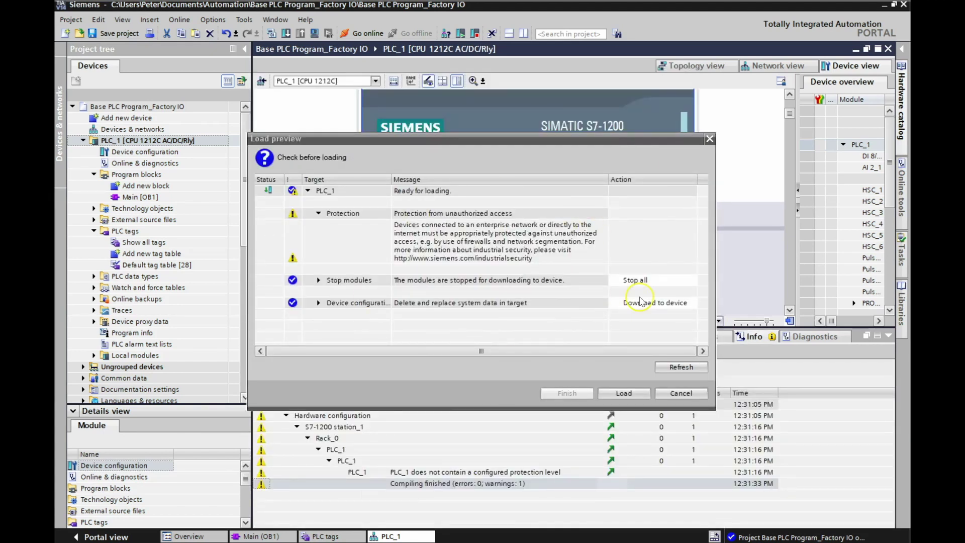
pyautogui.click(622, 394)
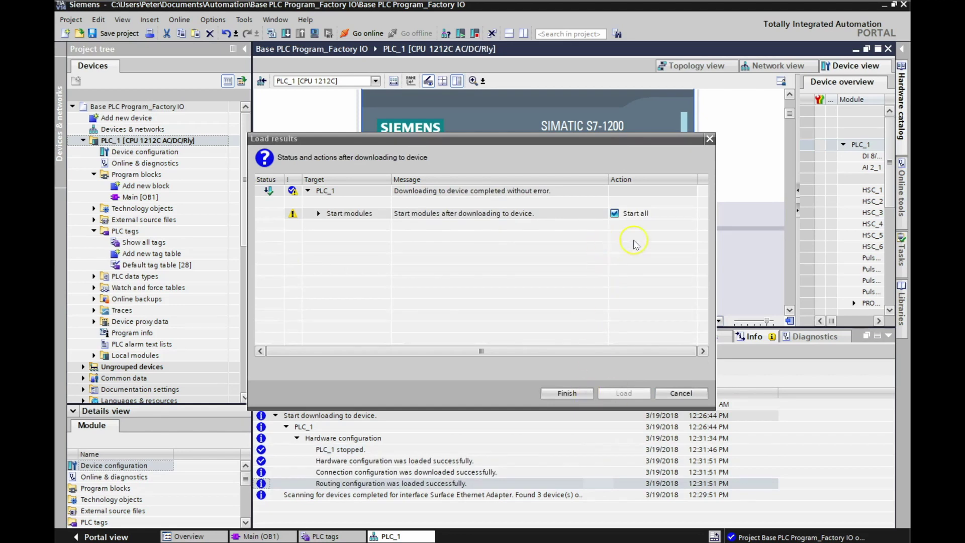
pyautogui.click(562, 394)
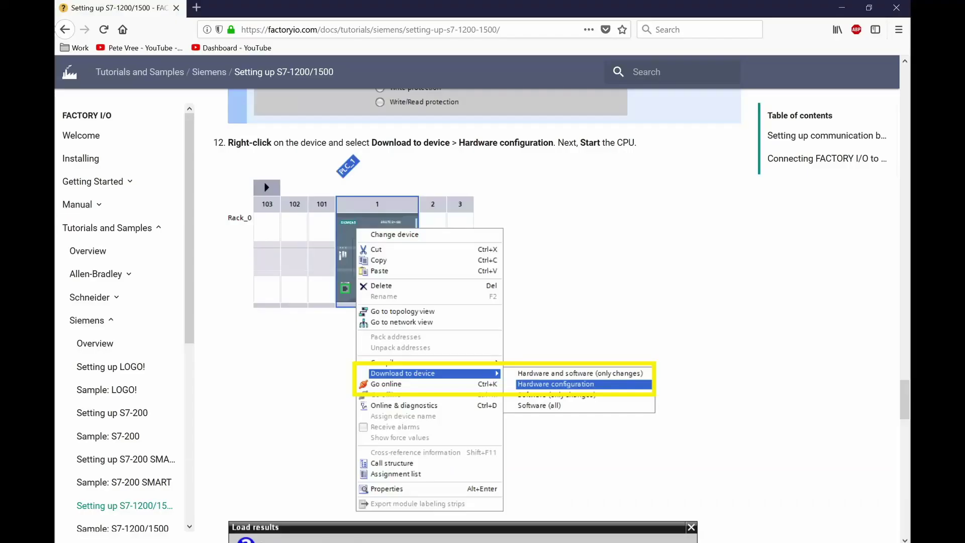
pyautogui.click(510, 483)
# Step: Scroll the guide to 'Connecting FACTORY I/O to the PLC', then switch to FACTORY I/O
pyautogui.moveTo(905, 396); pyautogui.dragTo(906, 442)
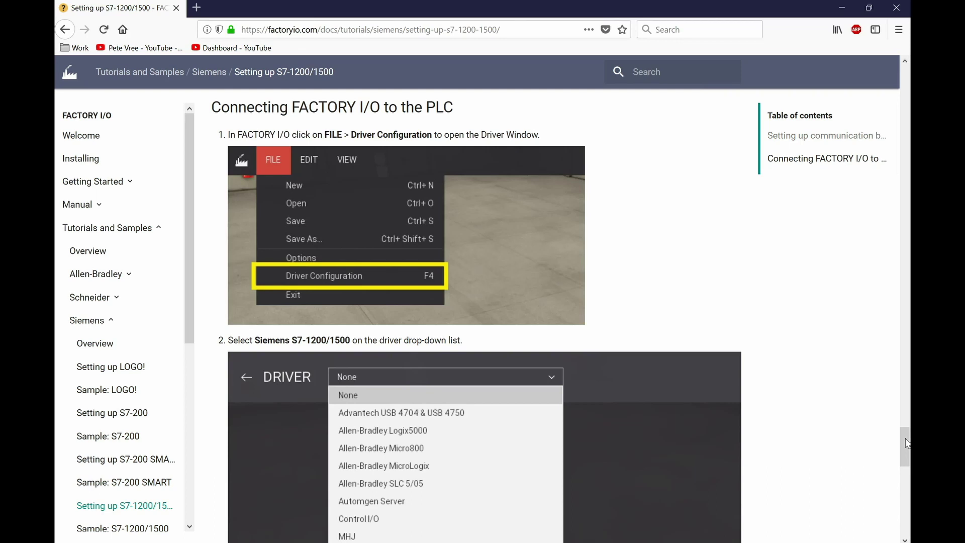
pyautogui.hotkey('alt', 'Tab')
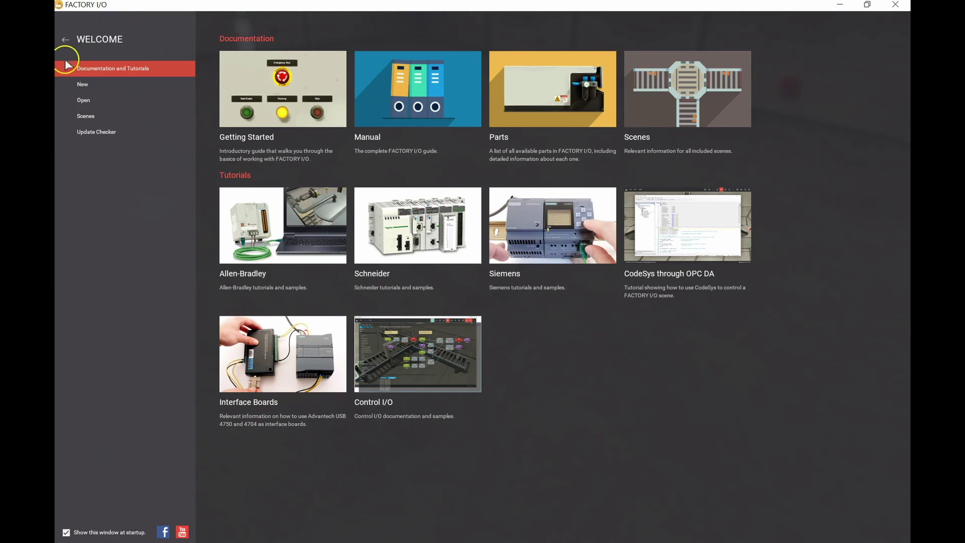
# Step: Close the Welcome window and choose Siemens S7-1200/1500 on the Drivers page, opening its configuration
pyautogui.click(64, 43)
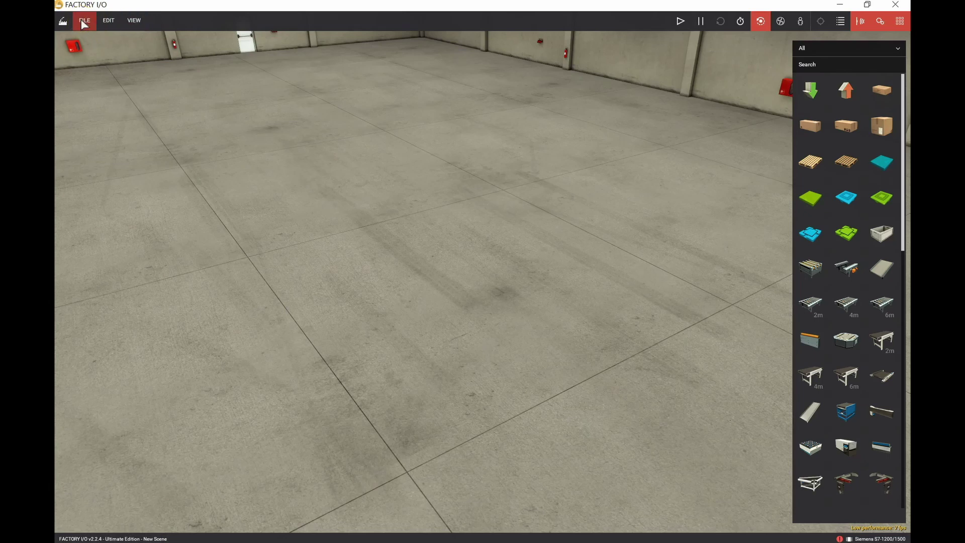
pyautogui.click(84, 21)
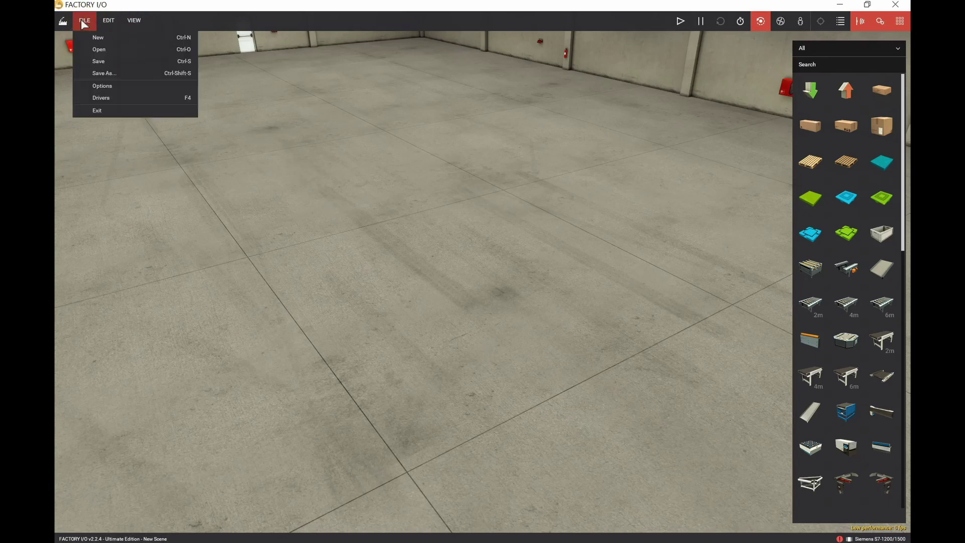
pyautogui.click(99, 100)
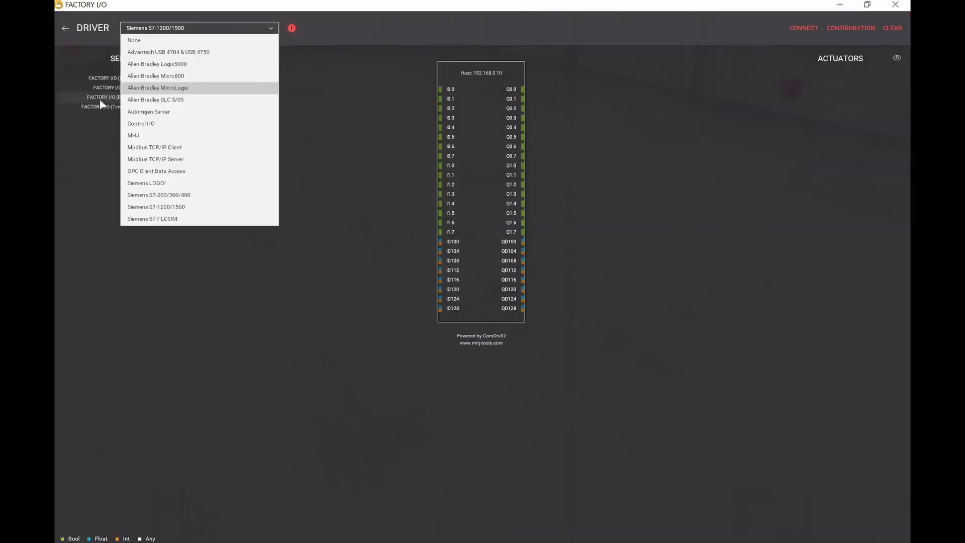
pyautogui.click(133, 161)
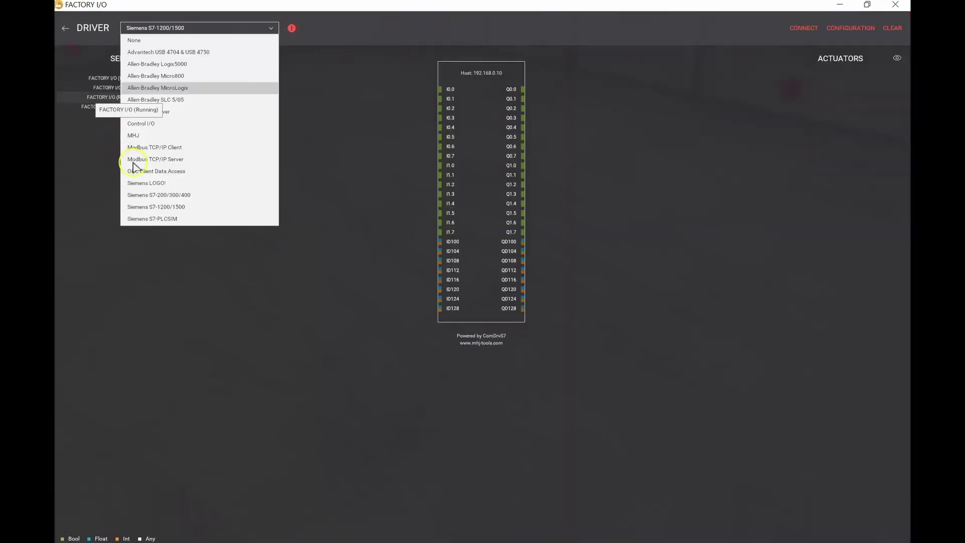
pyautogui.click(146, 208)
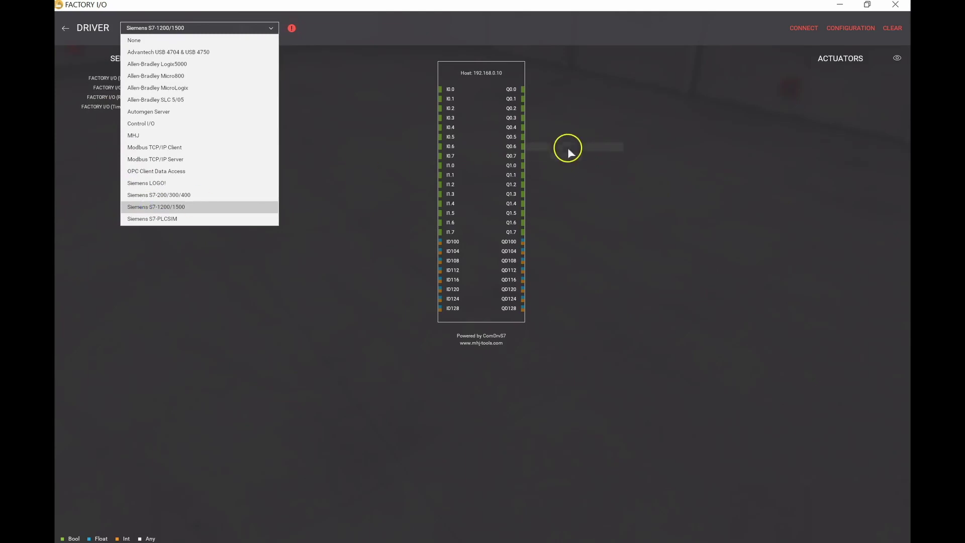
pyautogui.click(829, 27)
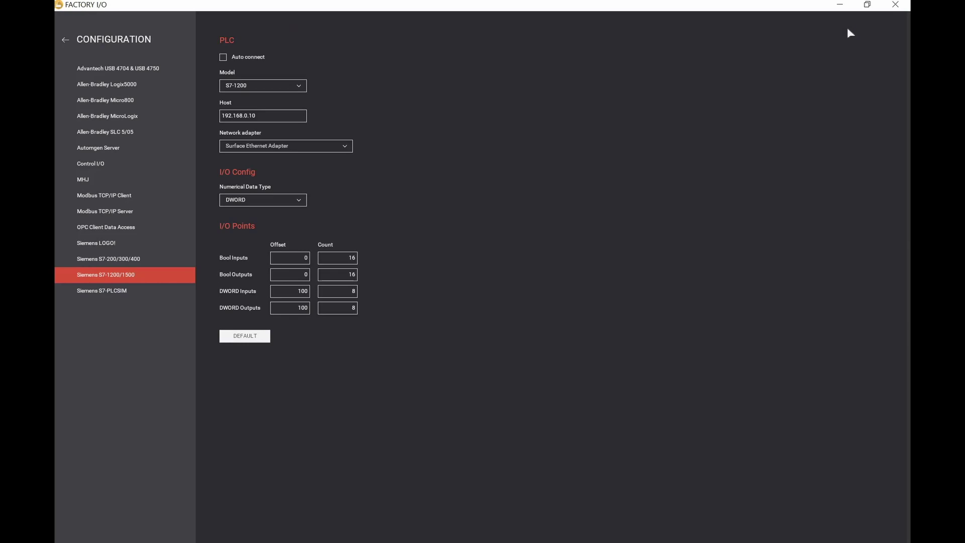
# Step: Leave the S7-1200 configuration (host 192.168.0.10) and return to the driver overview
pyautogui.click(65, 40)
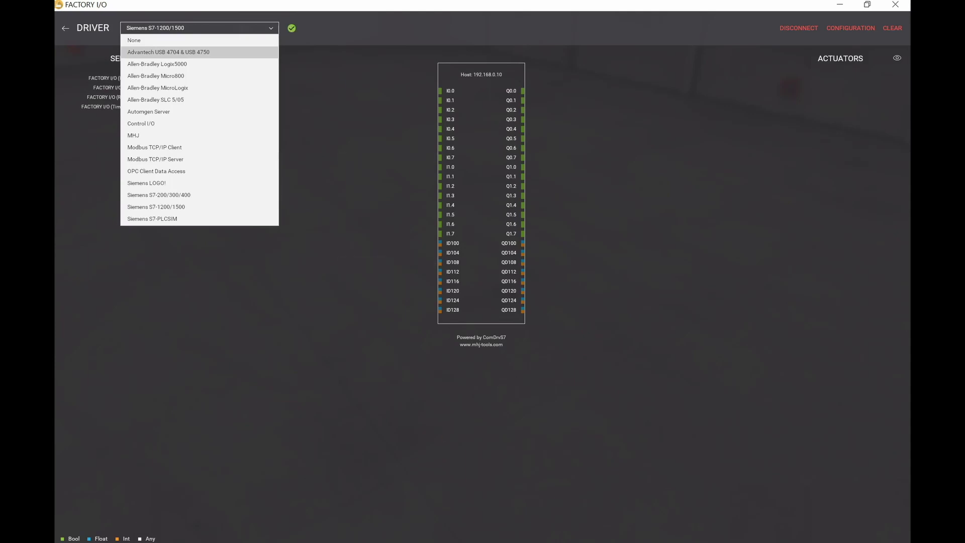
# Step: Switch to the Firefox tutorial and scroll through the PLC connection steps
pyautogui.hotkey('alt', 'Tab')
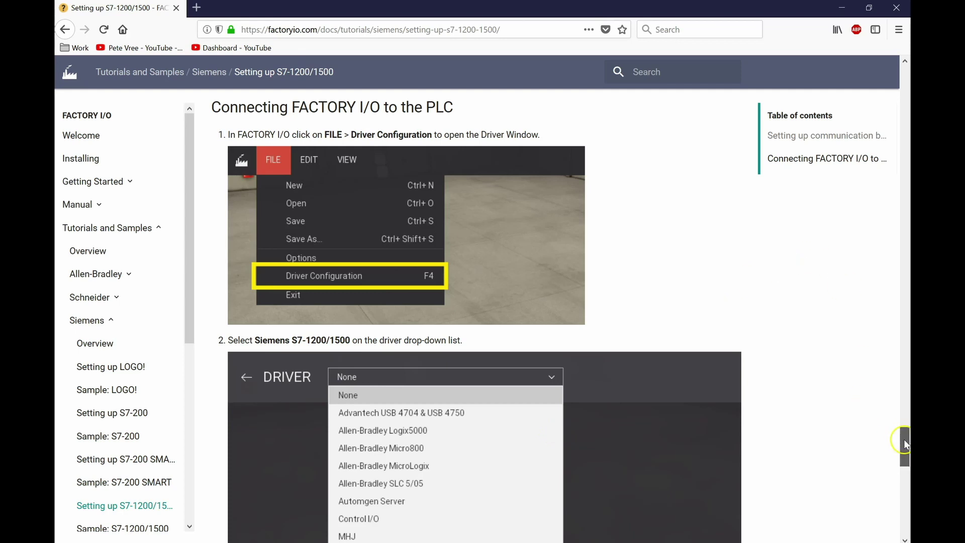
pyautogui.moveTo(905, 445); pyautogui.dragTo(905, 512)
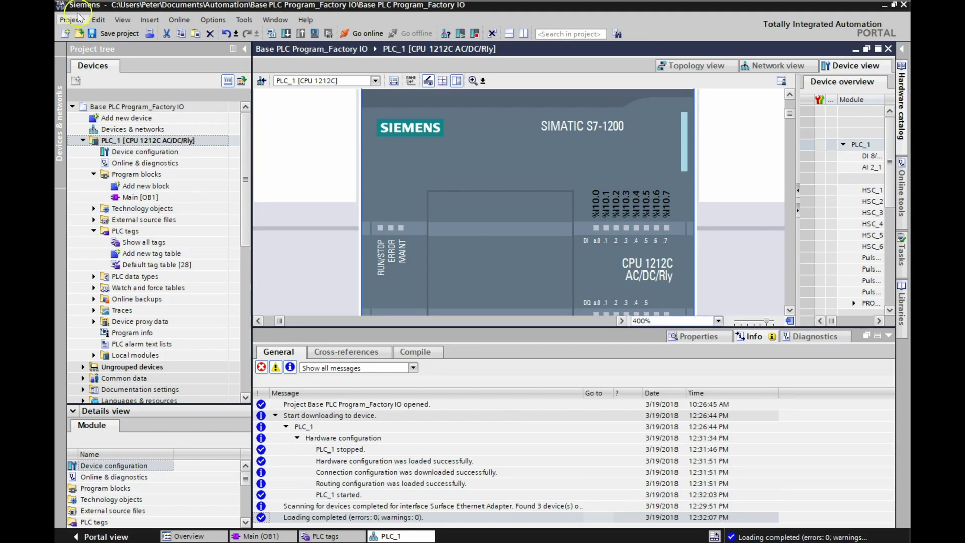
# Step: Save the project into the Base PLC Program_Factory IO folder, overwriting the existing project
pyautogui.click(74, 21)
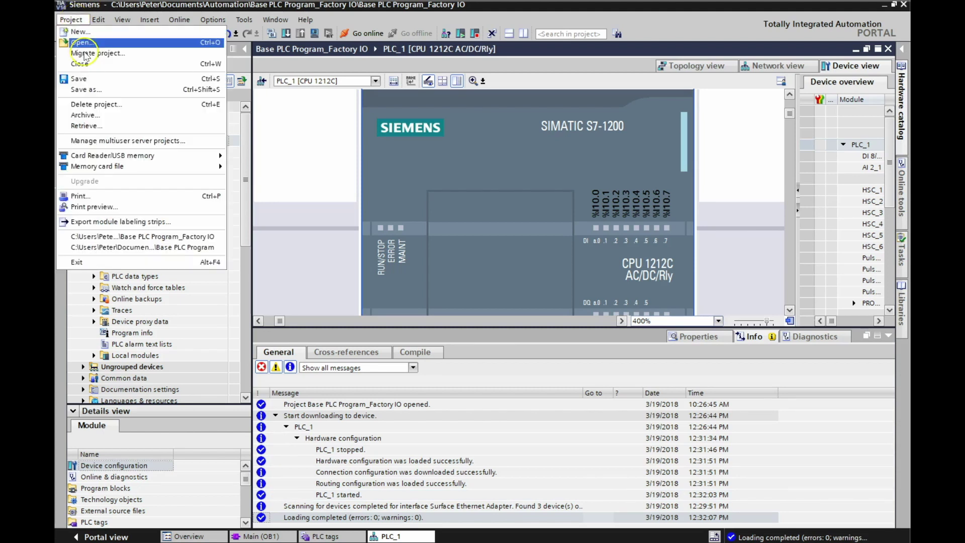
pyautogui.click(89, 79)
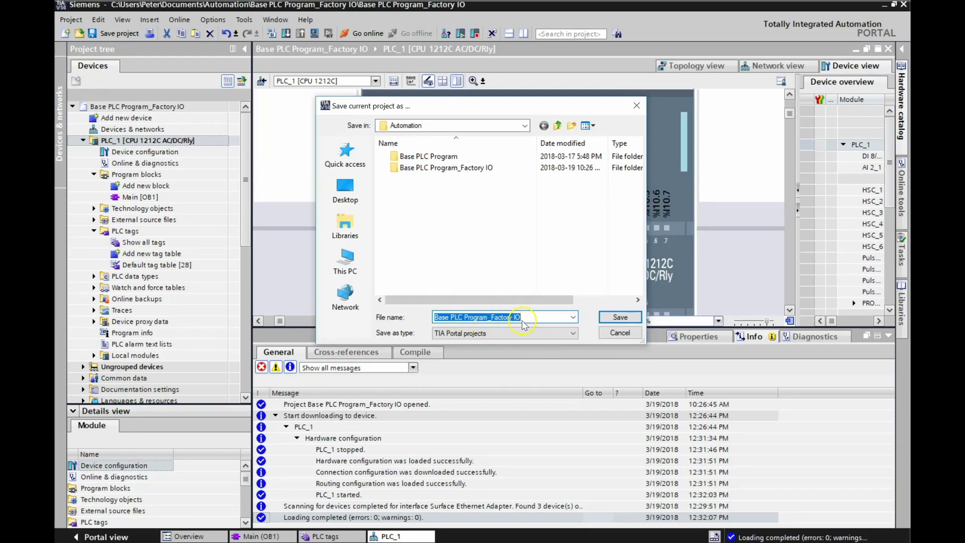
pyautogui.click(620, 317)
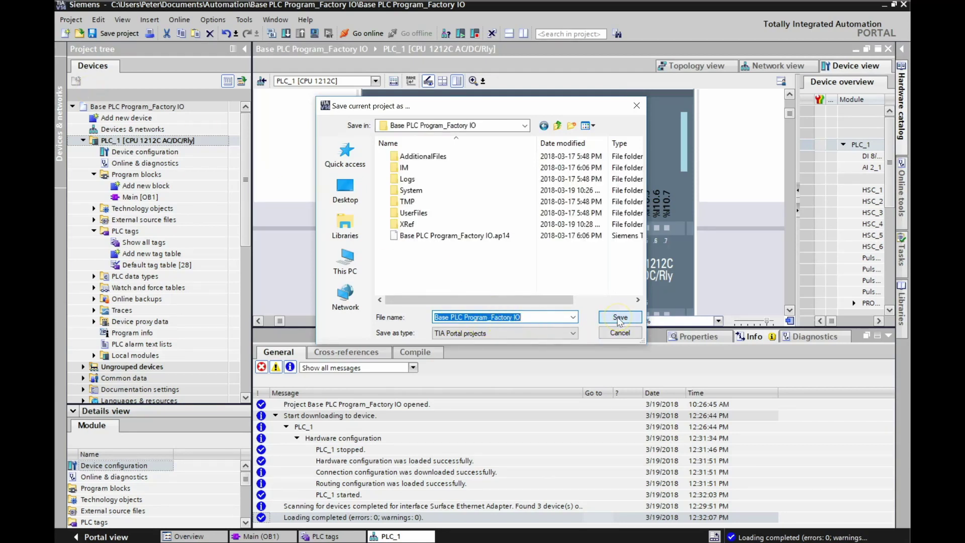
pyautogui.click(619, 318)
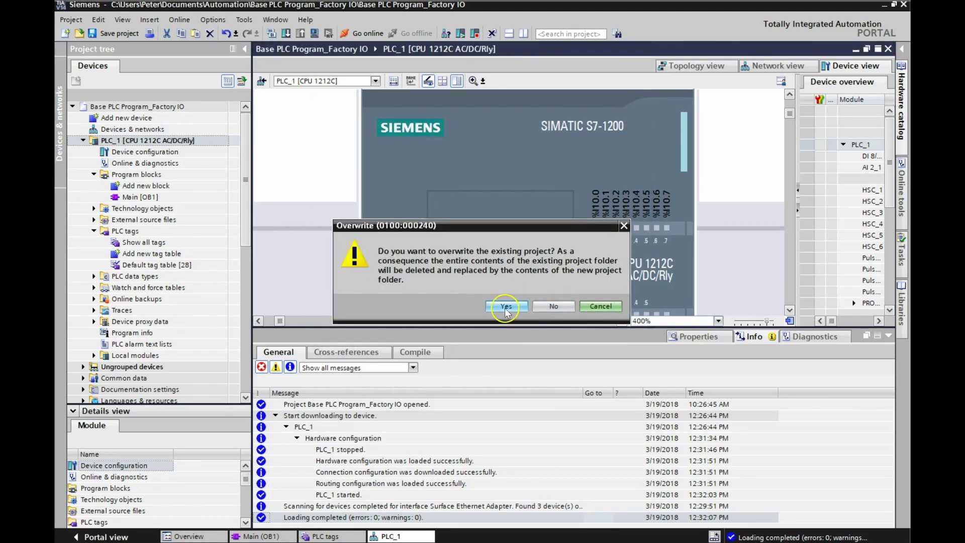
pyautogui.click(506, 307)
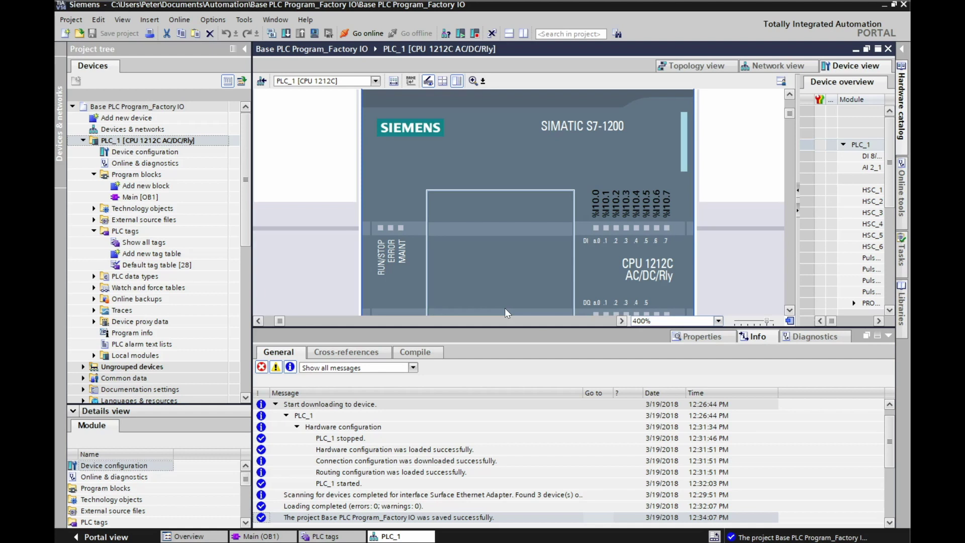
# Step: Open the Project menu to begin saving another copy under a new name
pyautogui.click(71, 20)
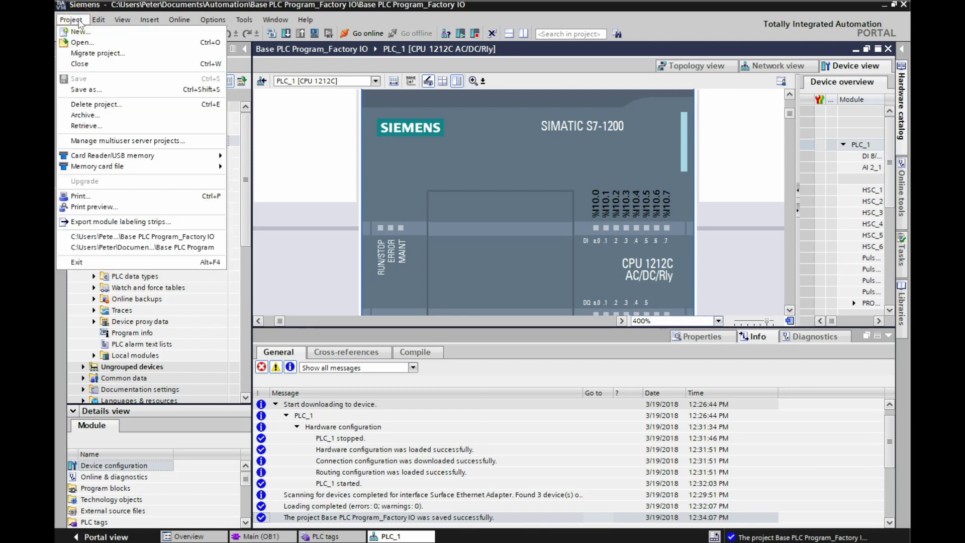